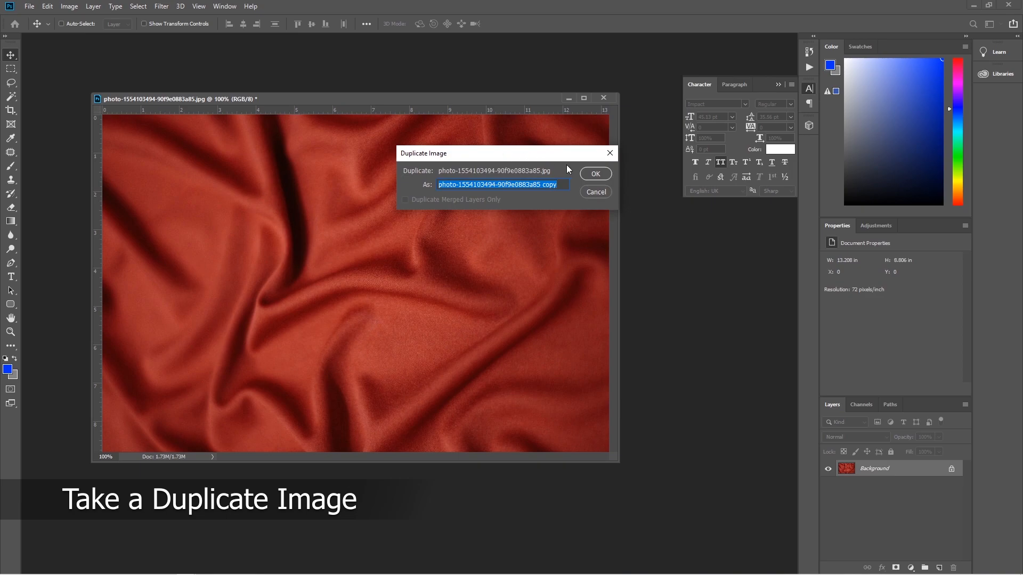
Step: Duplicate the red fabric photo under the suggested copy name and float the copy in its own window
click(589, 173)
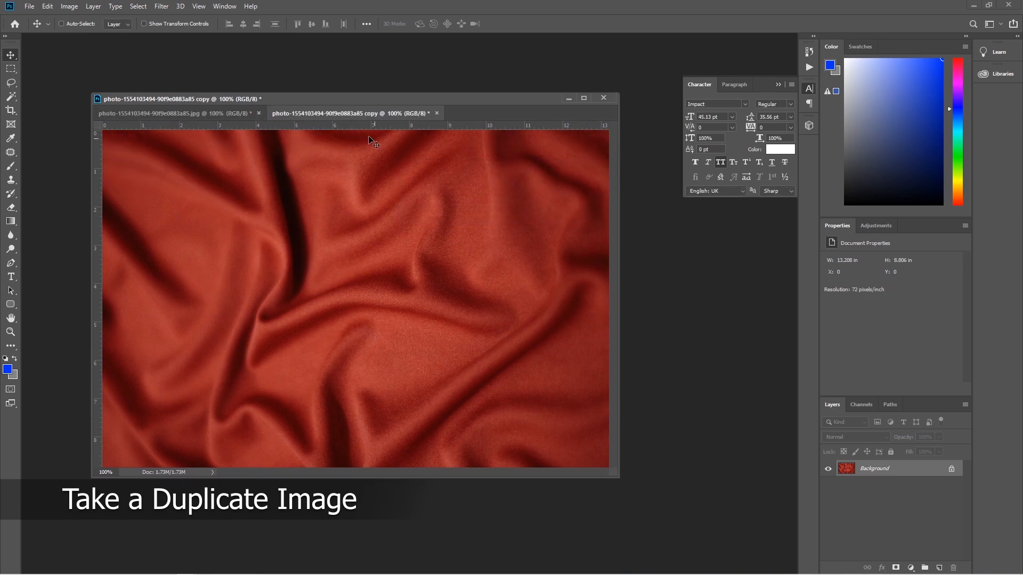
drag(347, 110, 398, 226)
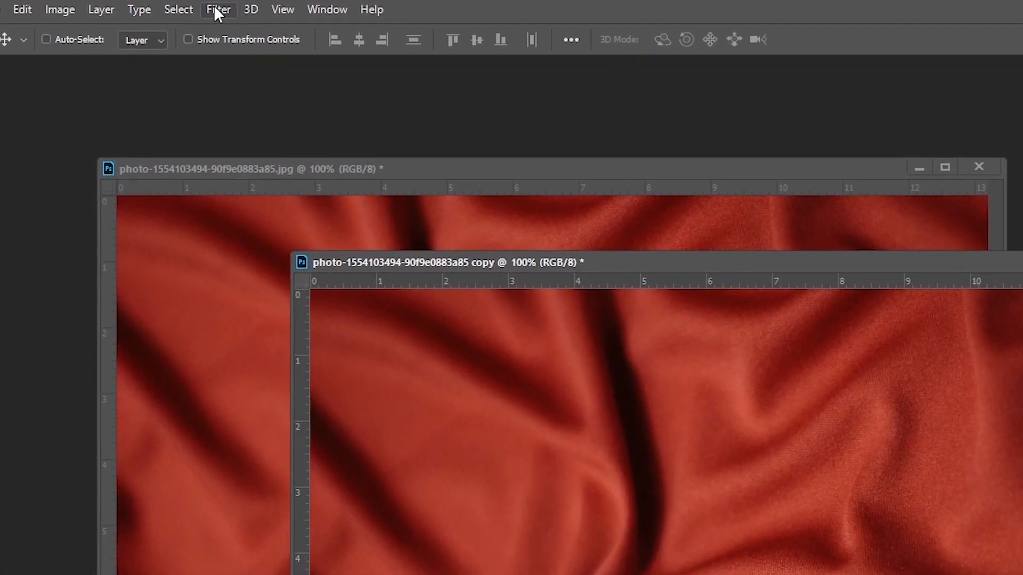
Step: Apply a High Pass filter with a radius of 4 pixels to the duplicate fabric image
click(217, 10)
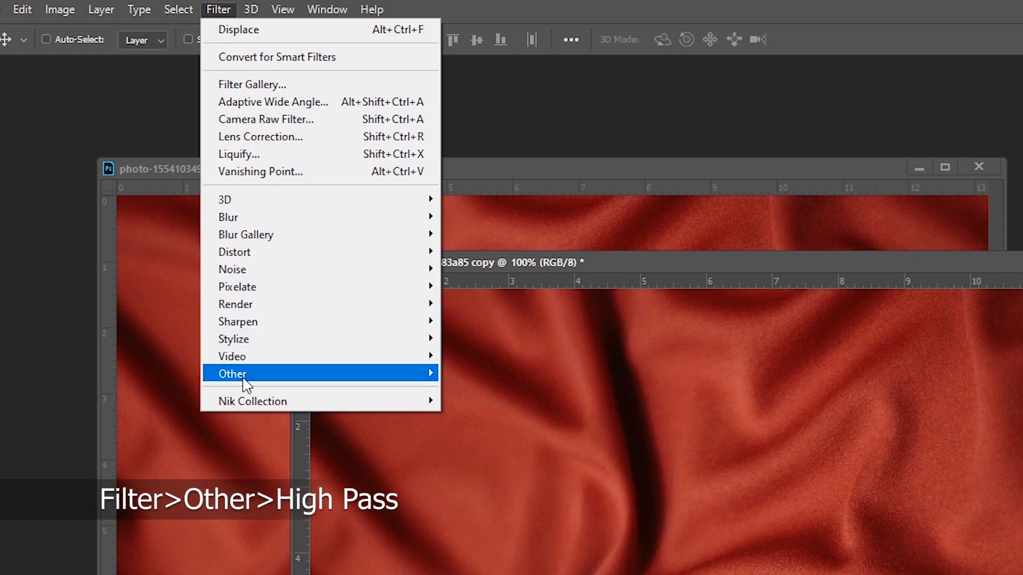
mouse_move(249, 377)
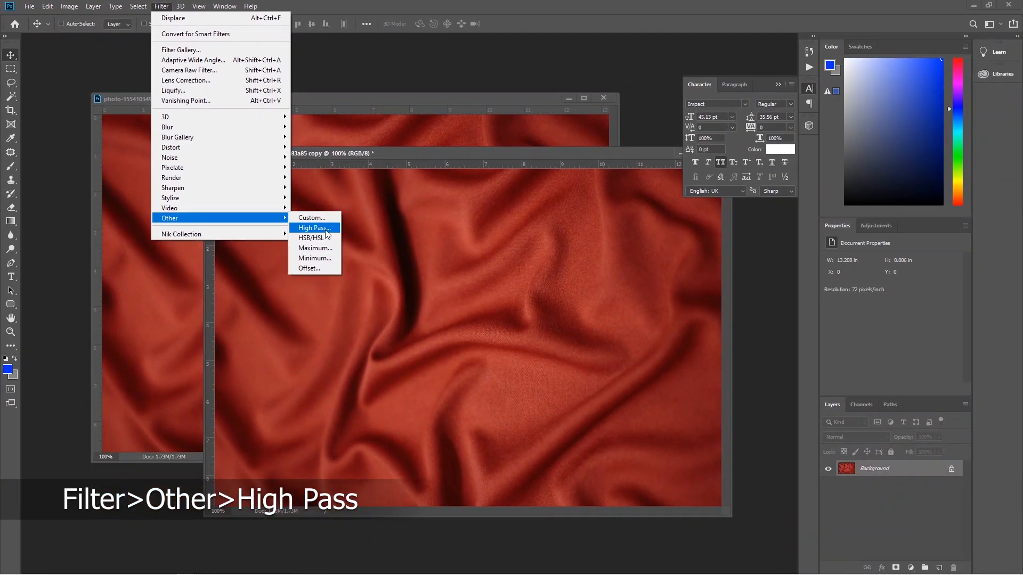
click(500, 395)
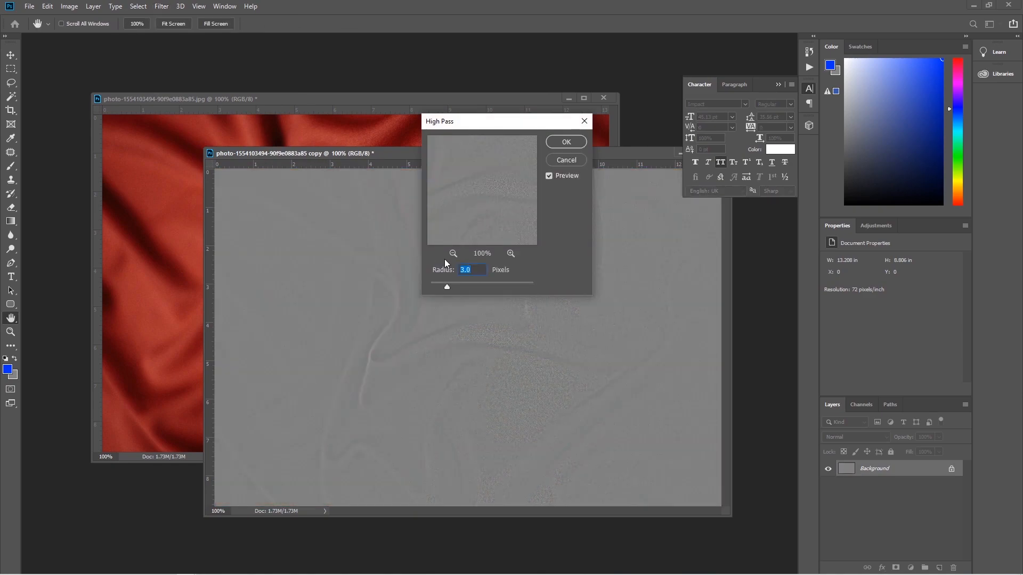
mouse_move(453, 285)
mouse_down()
mouse_move(461, 285)
mouse_move(451, 285)
mouse_up()
double_click(466, 270)
text(4)
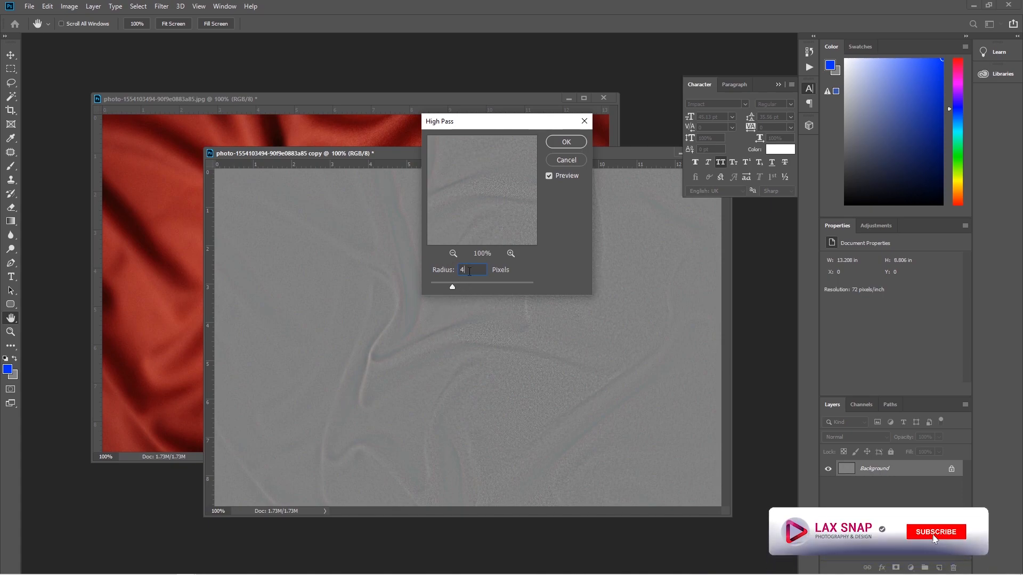
click(565, 142)
key(v)
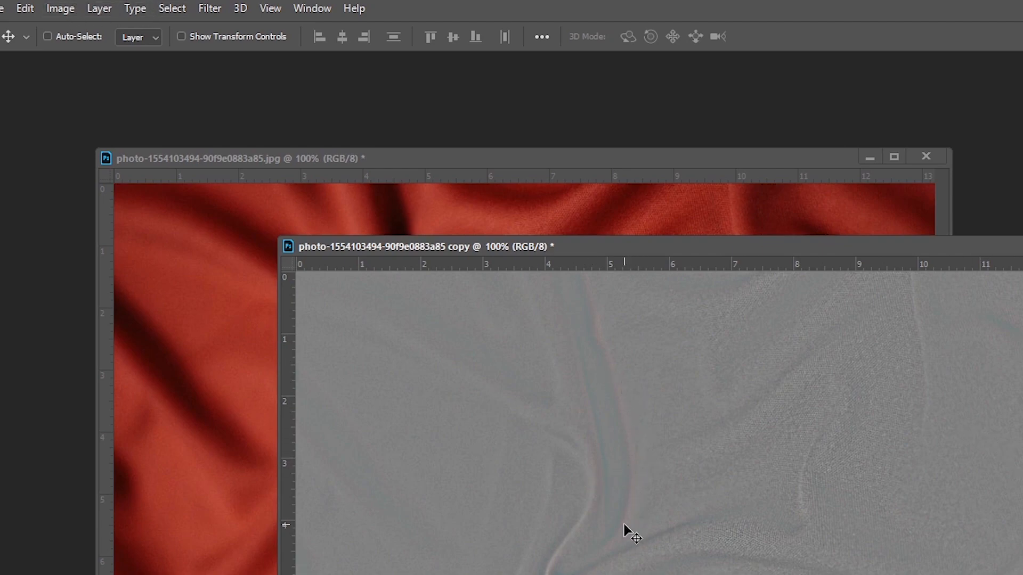
Step: Desaturate the High Pass copy and shift its window clear of the Character panel
click(60, 8)
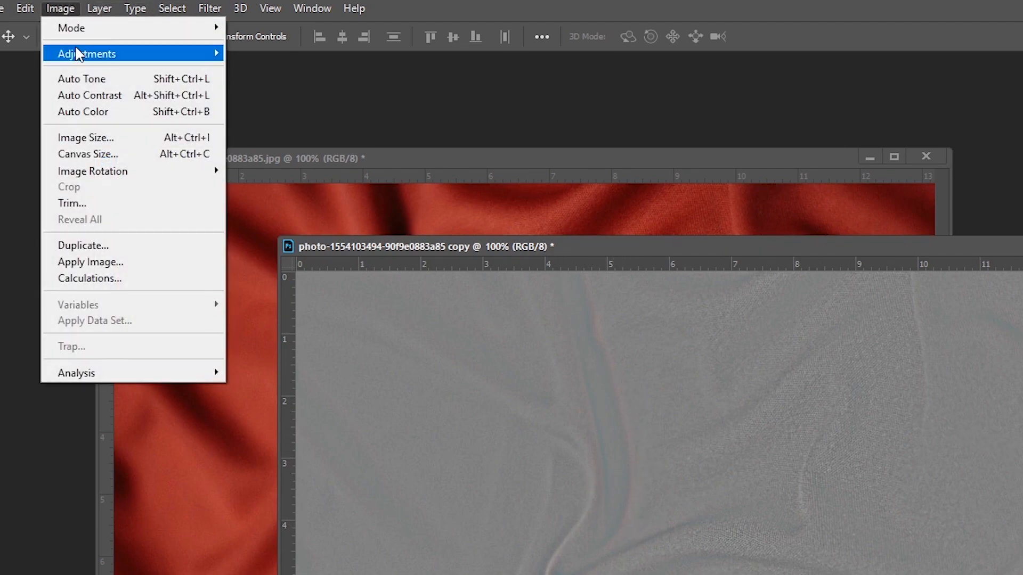
mouse_move(78, 53)
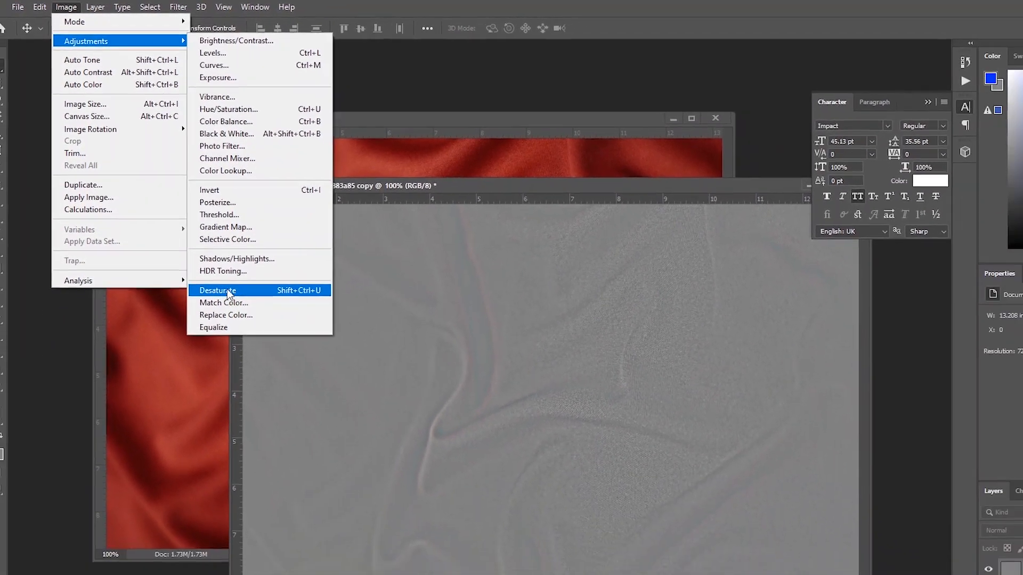
click(227, 290)
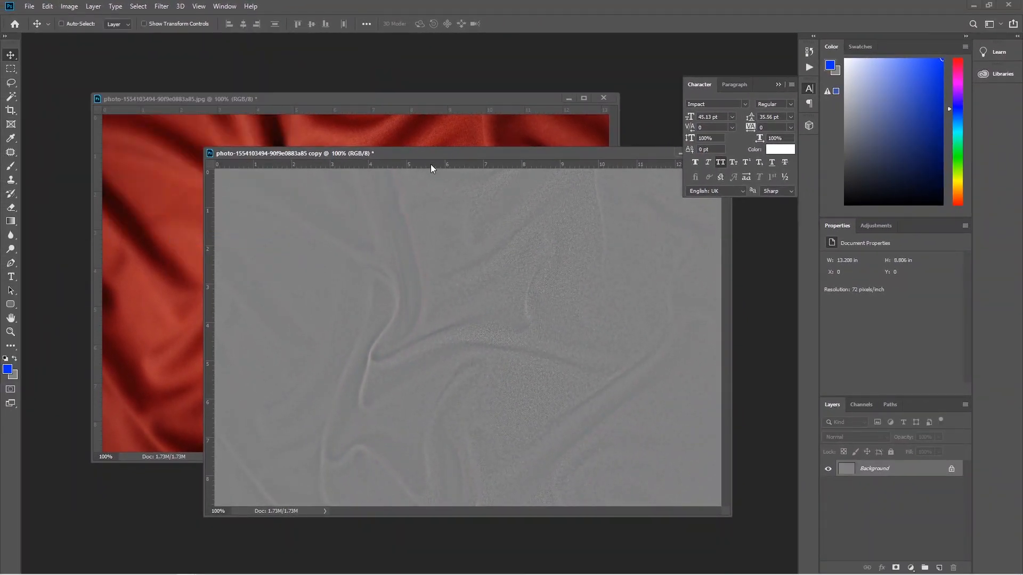
drag(432, 154, 373, 154)
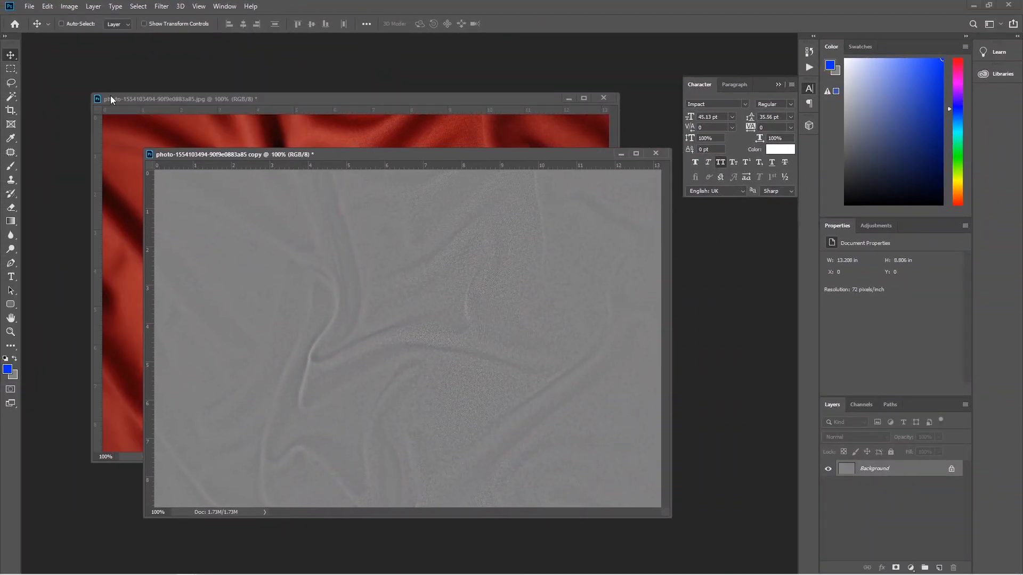
Step: Save the desaturated copy in Photoshop PSD format as Small in the Image folder and close it
click(29, 6)
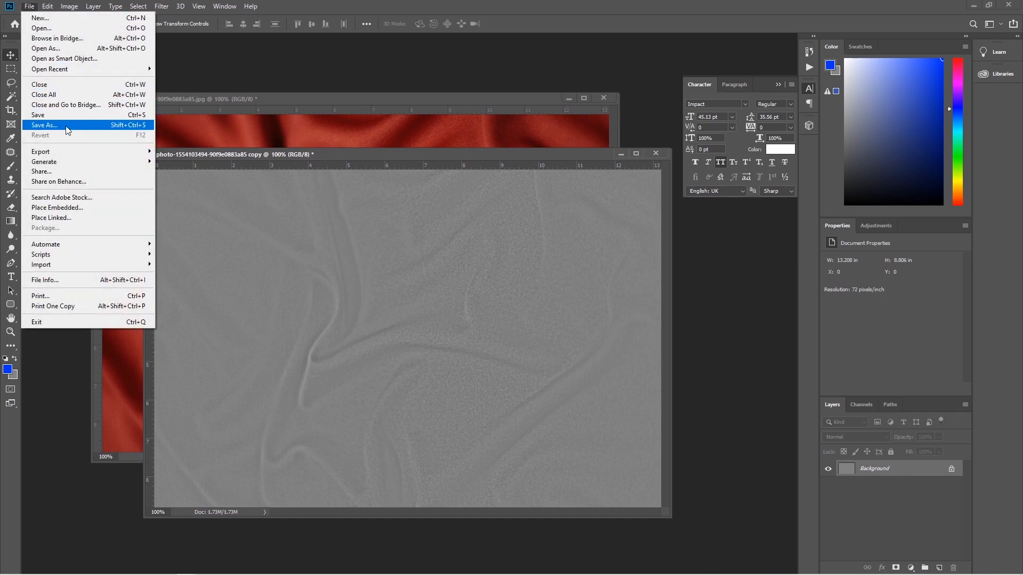
click(46, 125)
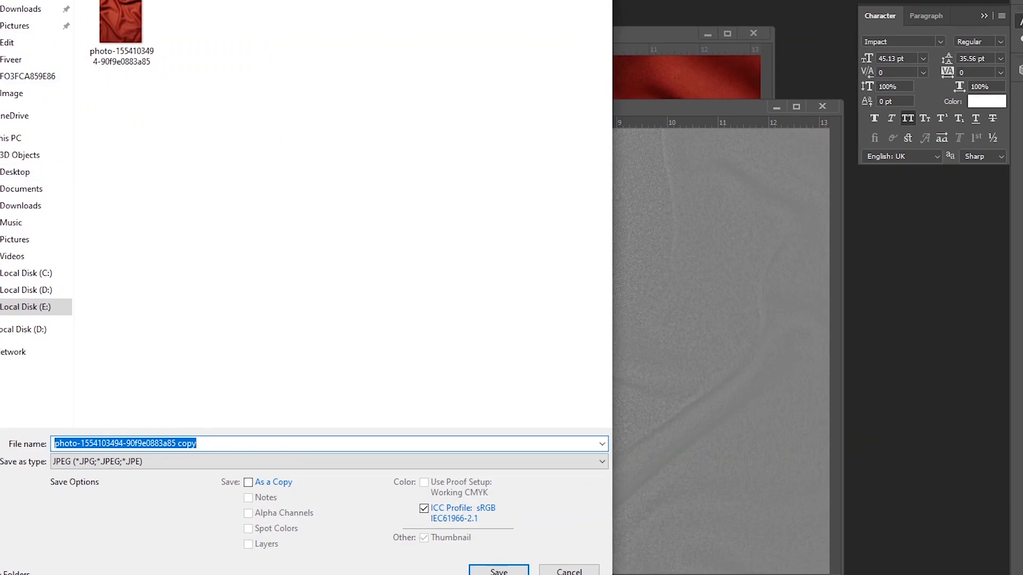
drag(288, 1, 520, 1)
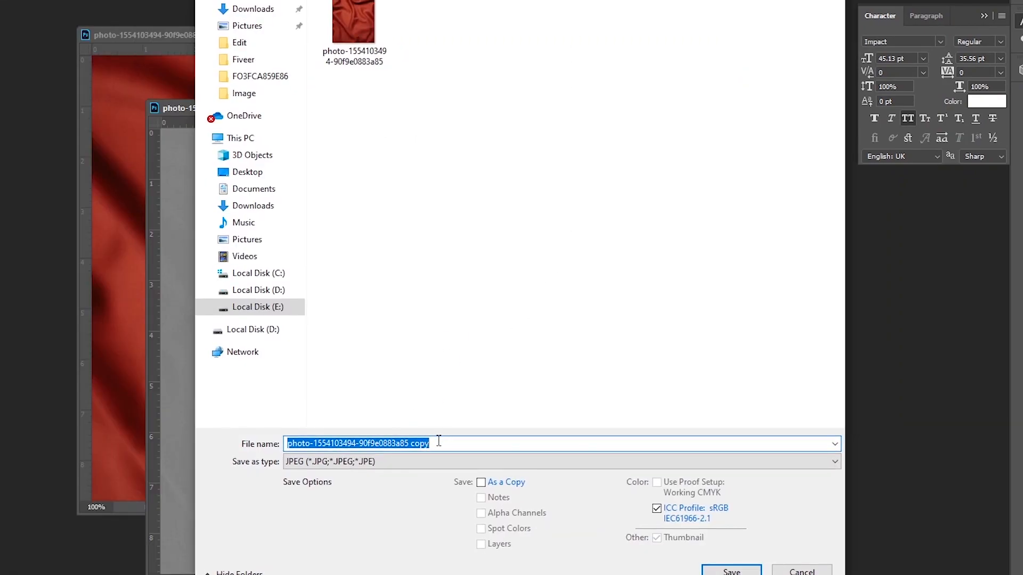
text(Small)
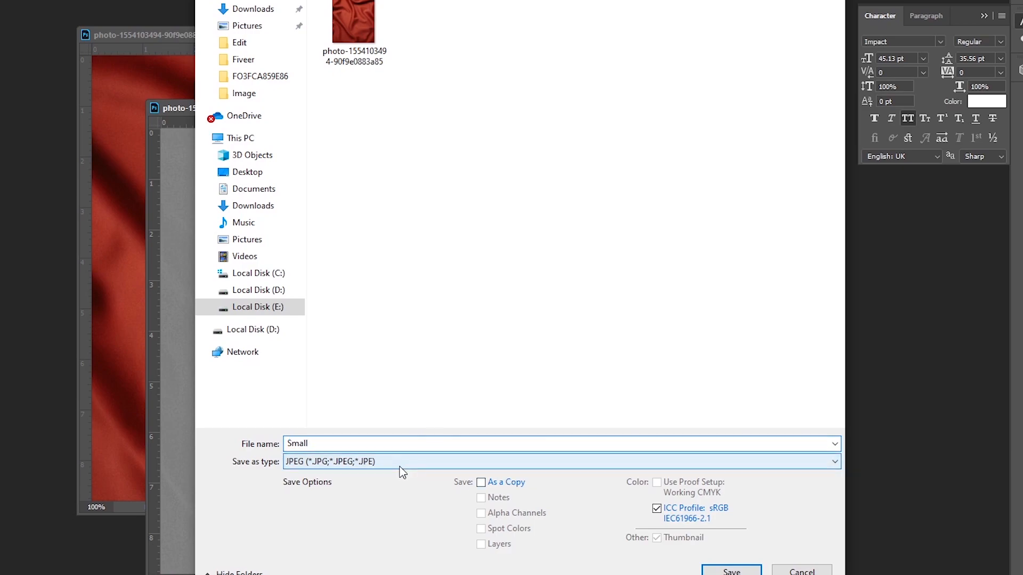
click(352, 462)
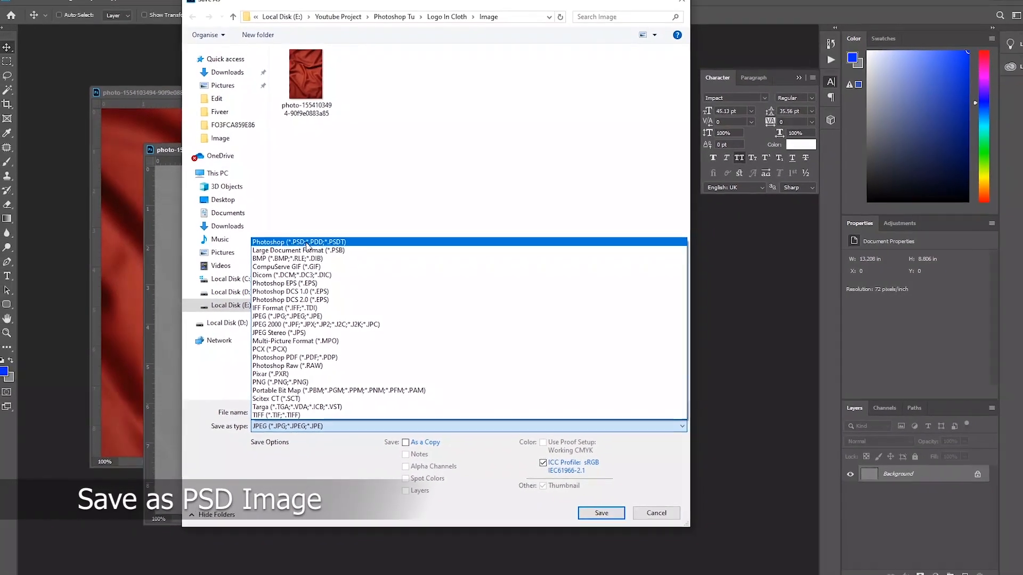
click(352, 227)
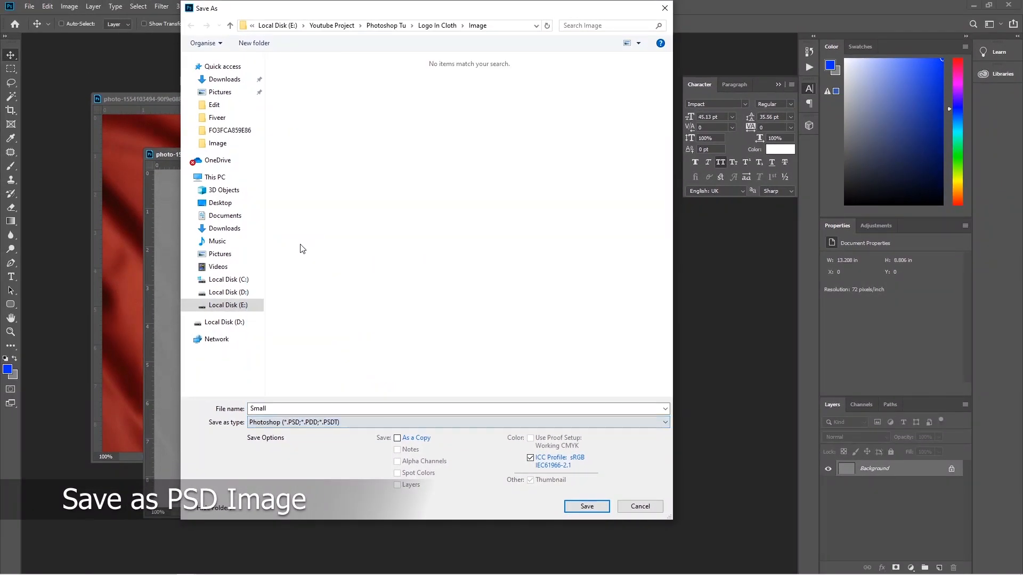
click(588, 506)
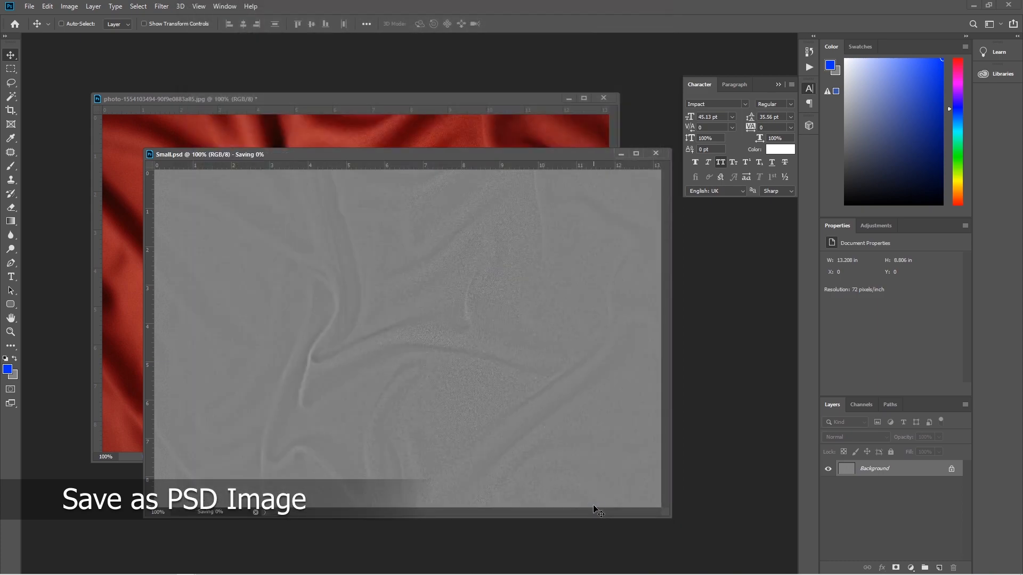
click(655, 153)
Step: Duplicate the original fabric photo again and place the new copy in a separate floating window
click(324, 101)
right_click(325, 99)
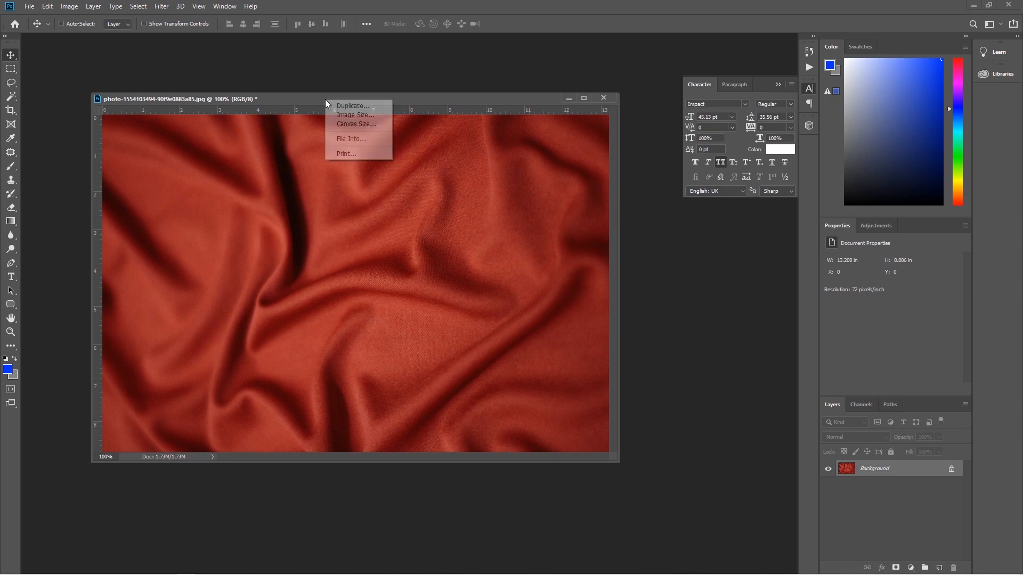
click(337, 106)
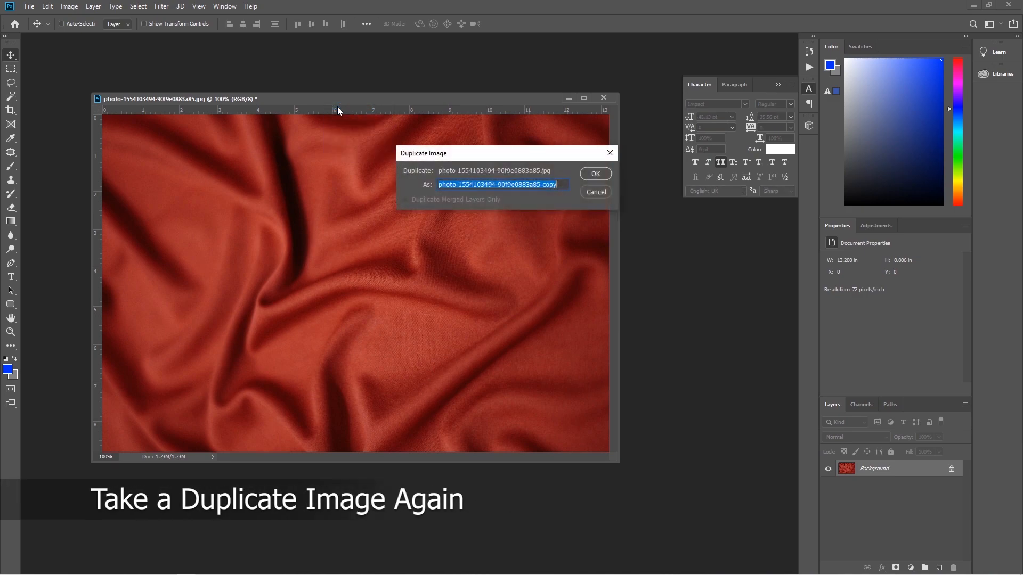
click(594, 177)
drag(322, 119, 232, 158)
drag(449, 322, 446, 308)
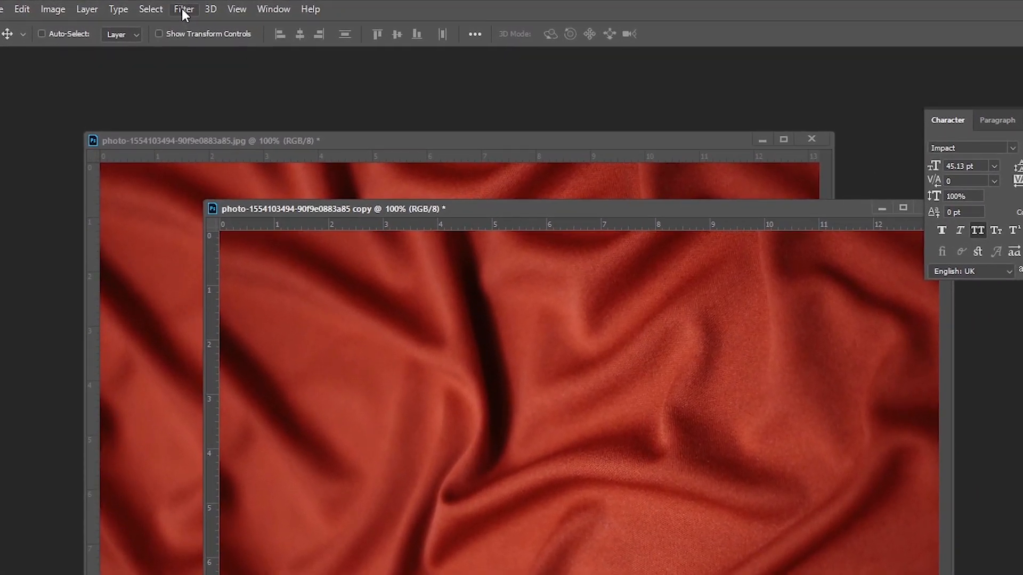
Step: Apply a Gaussian Blur with a radius of 5.0 pixels to the new fabric copy
click(181, 9)
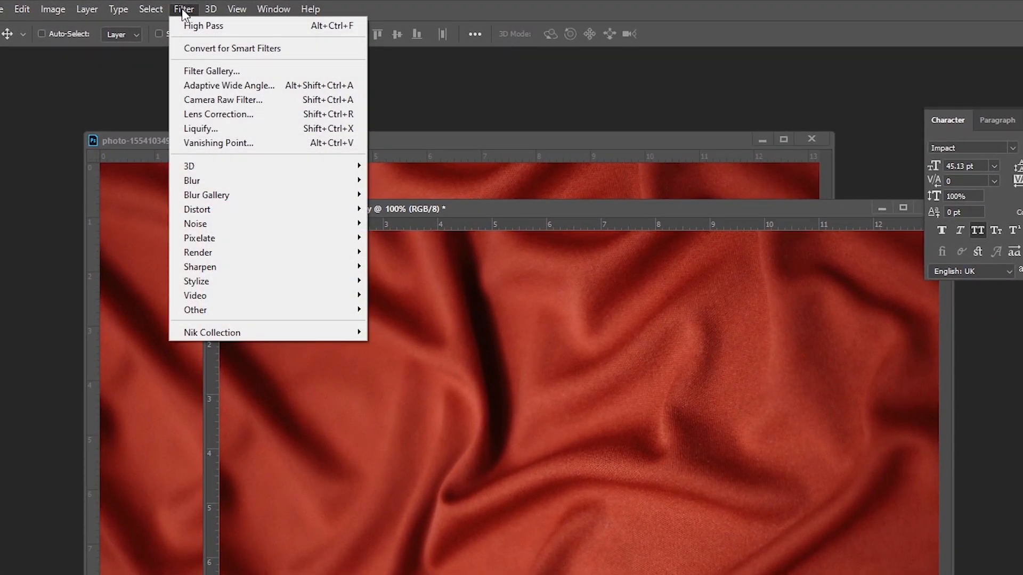
mouse_move(255, 181)
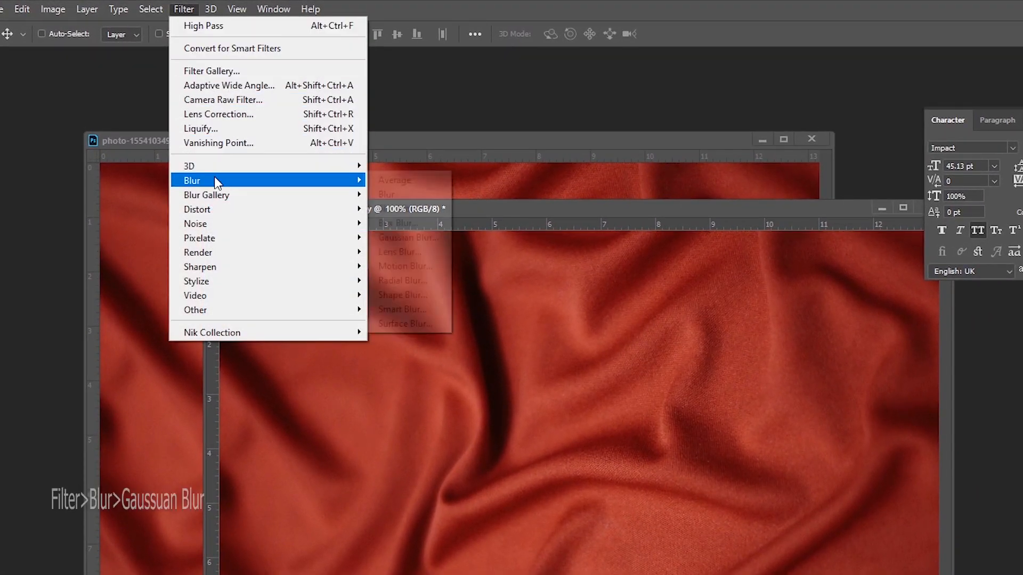
click(409, 237)
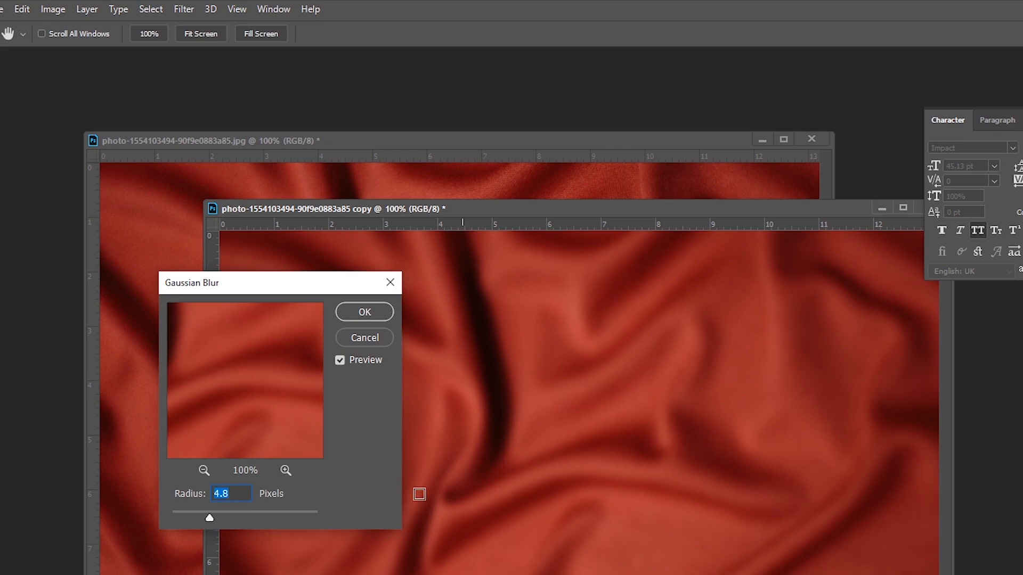
drag(212, 517, 213, 517)
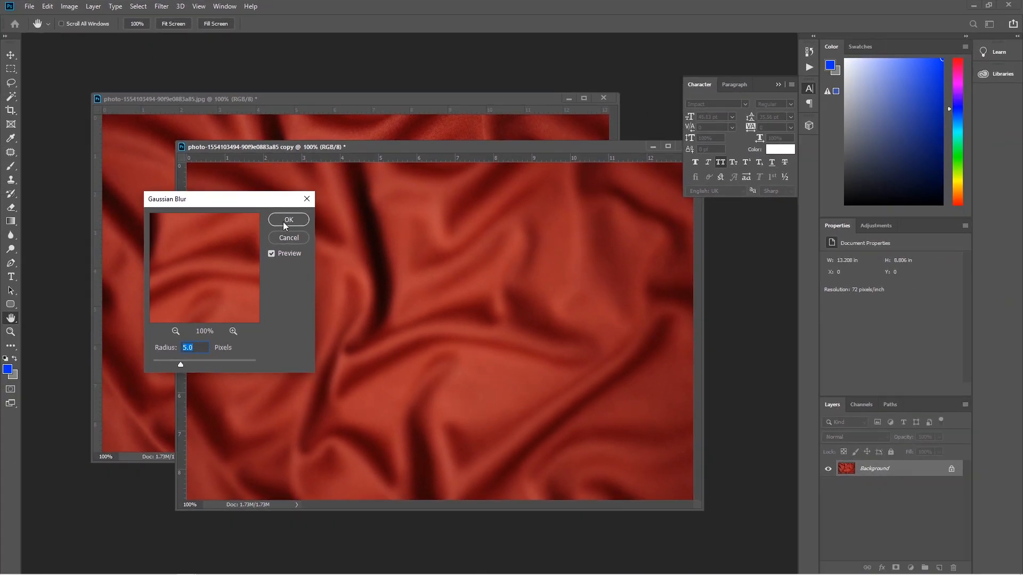
click(288, 220)
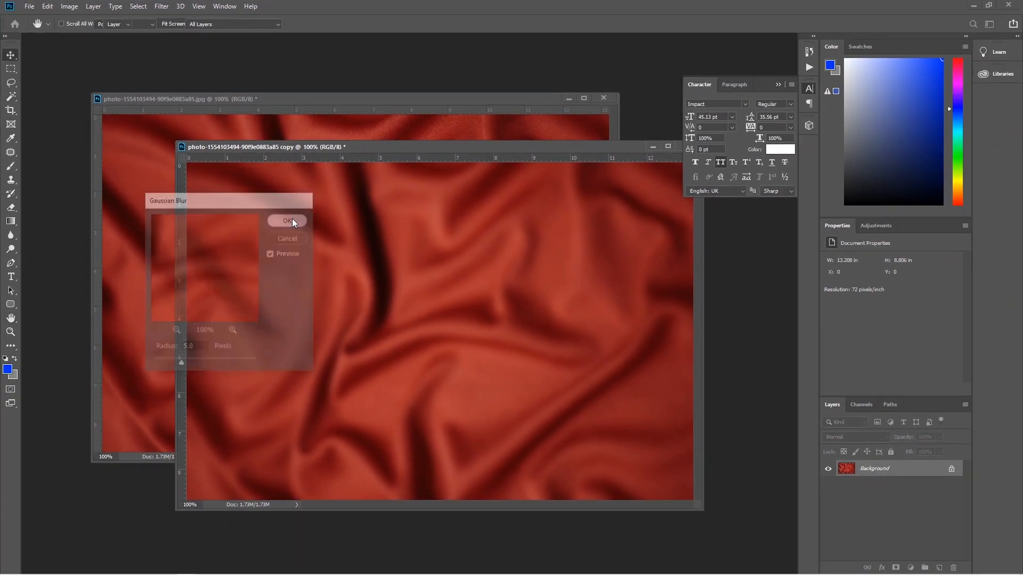
key(v)
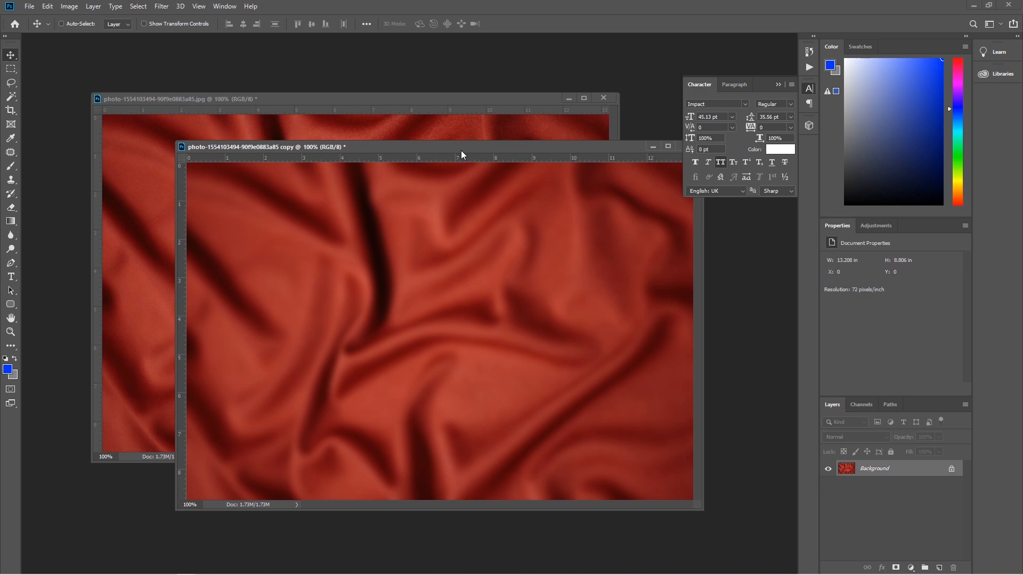
Step: Save the blurred copy in Photoshop PSD format as Large in the Image folder and close it
click(29, 7)
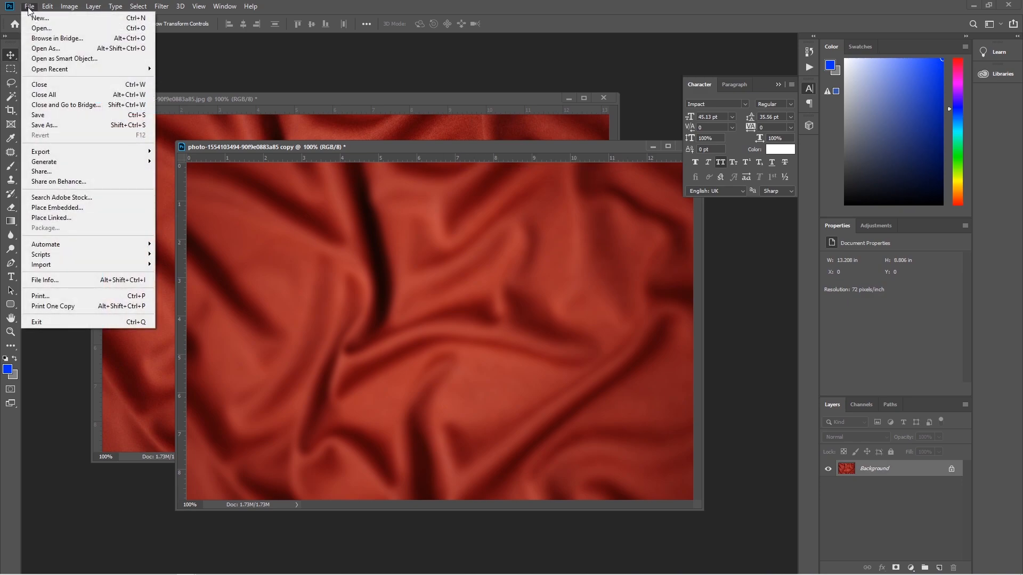
click(56, 123)
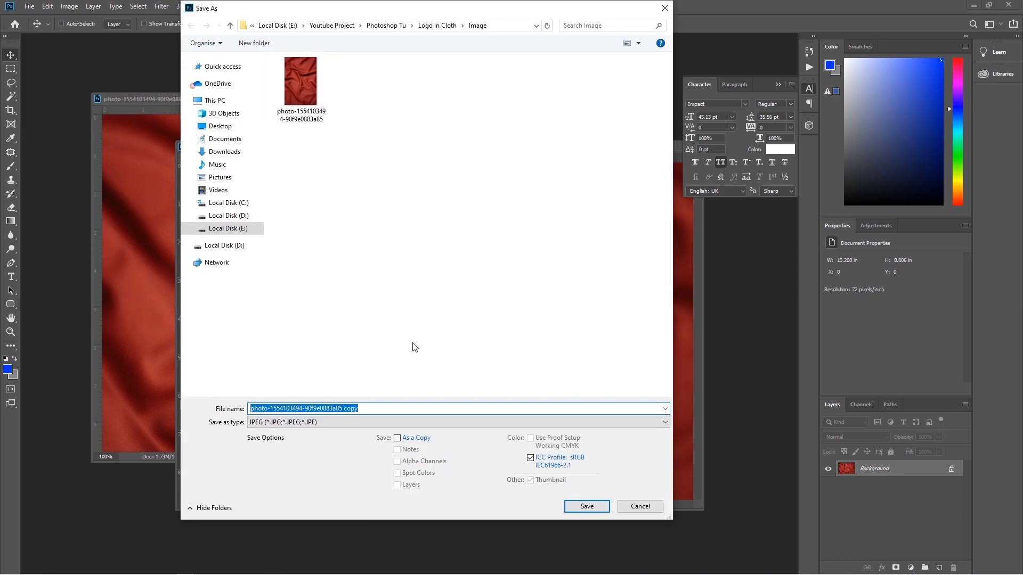
click(362, 420)
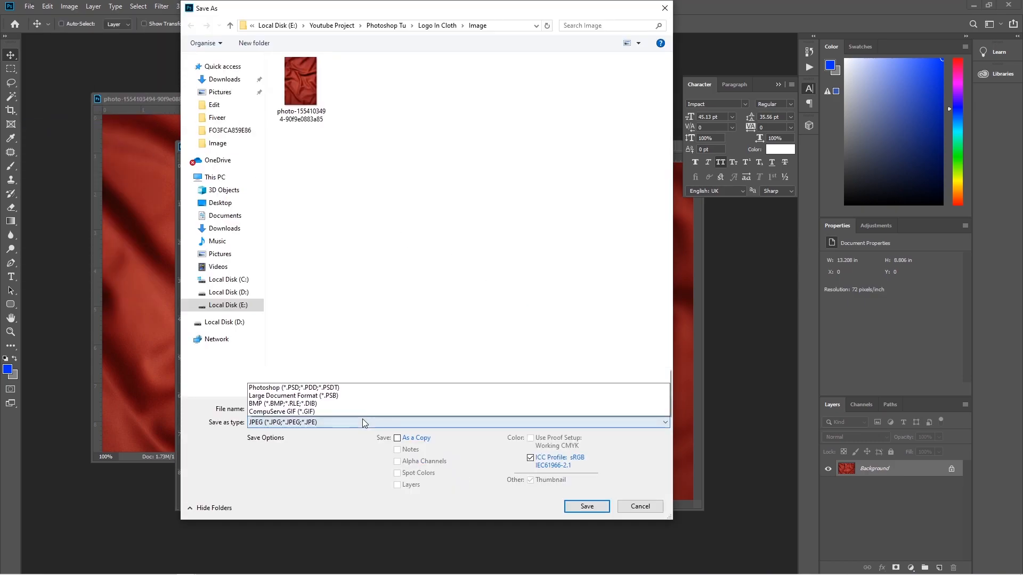
click(268, 244)
triple_click(370, 409)
text(Large)
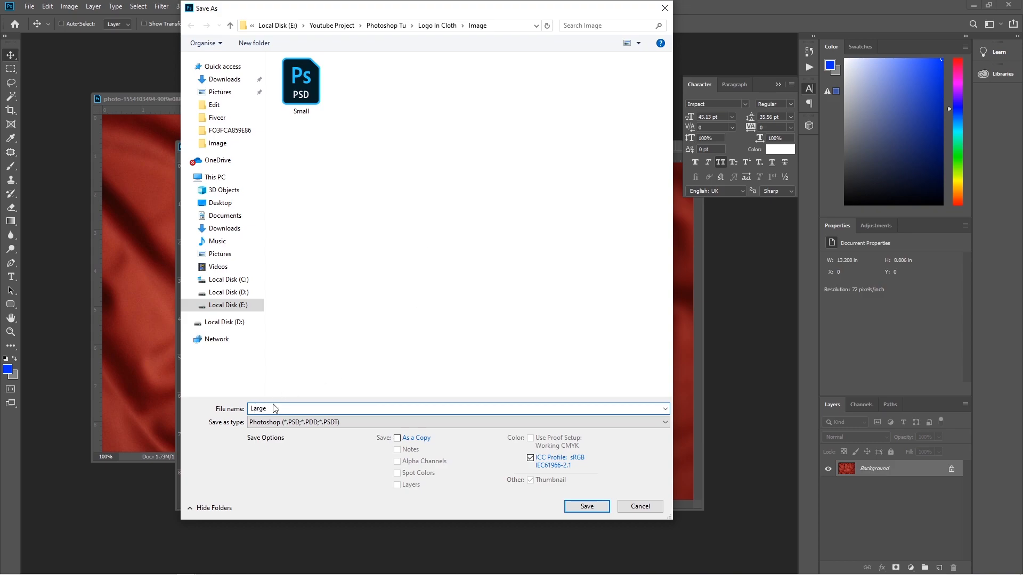
click(586, 506)
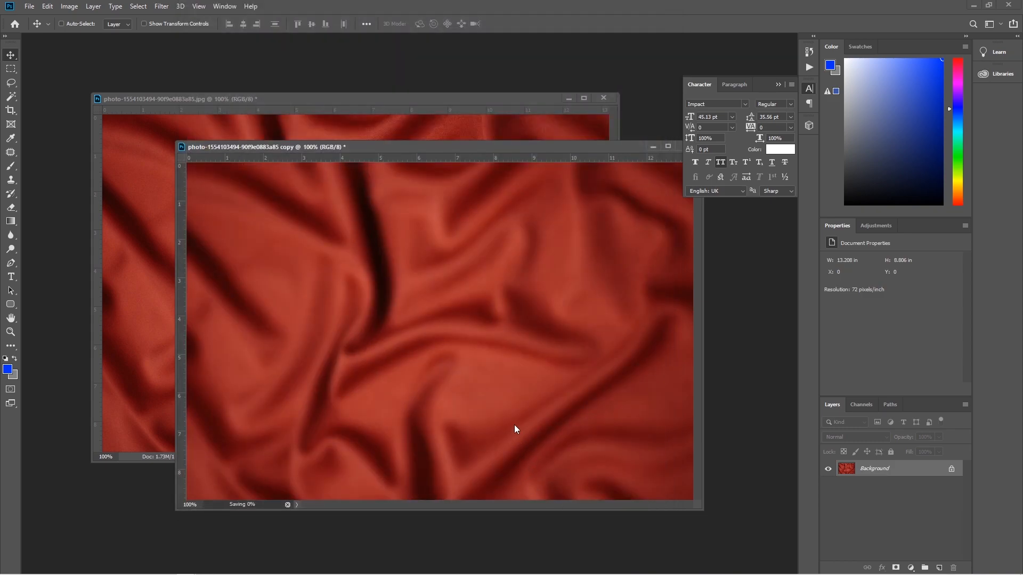
drag(606, 147, 492, 160)
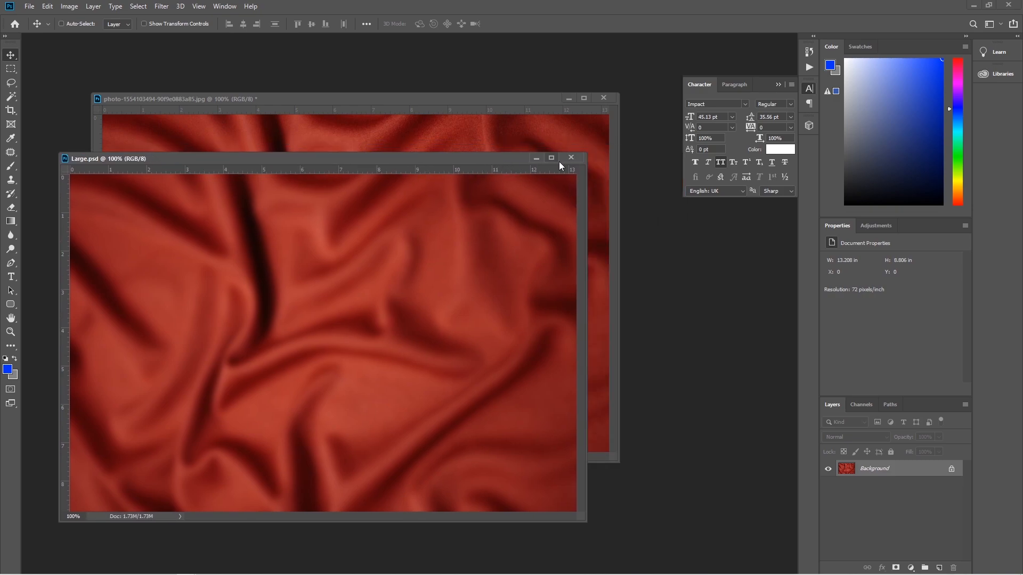
click(572, 155)
Step: Open the white Nike logo PNG from the Image folder alongside the fabric photo
drag(483, 99, 524, 108)
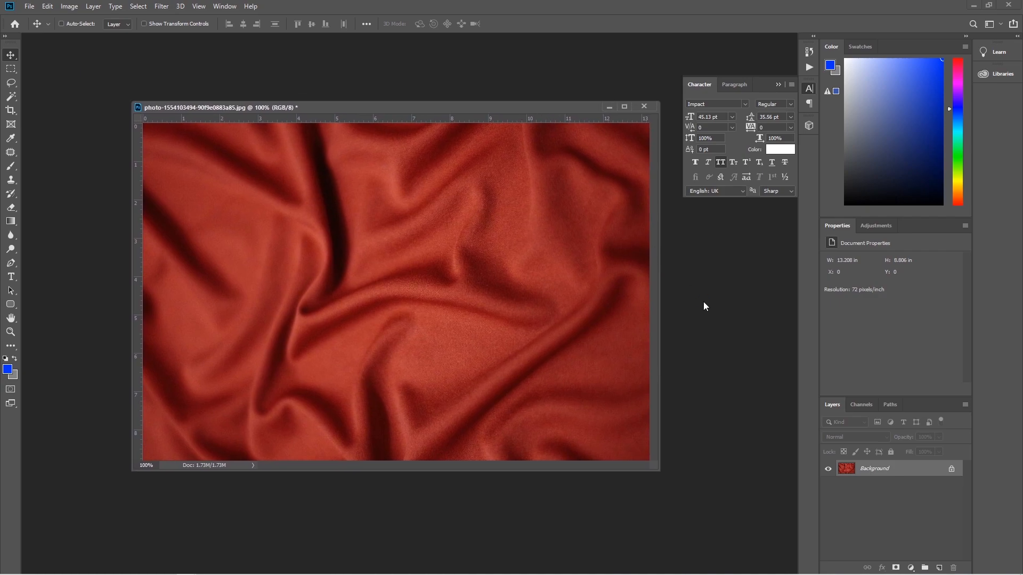
key(ctrl+o)
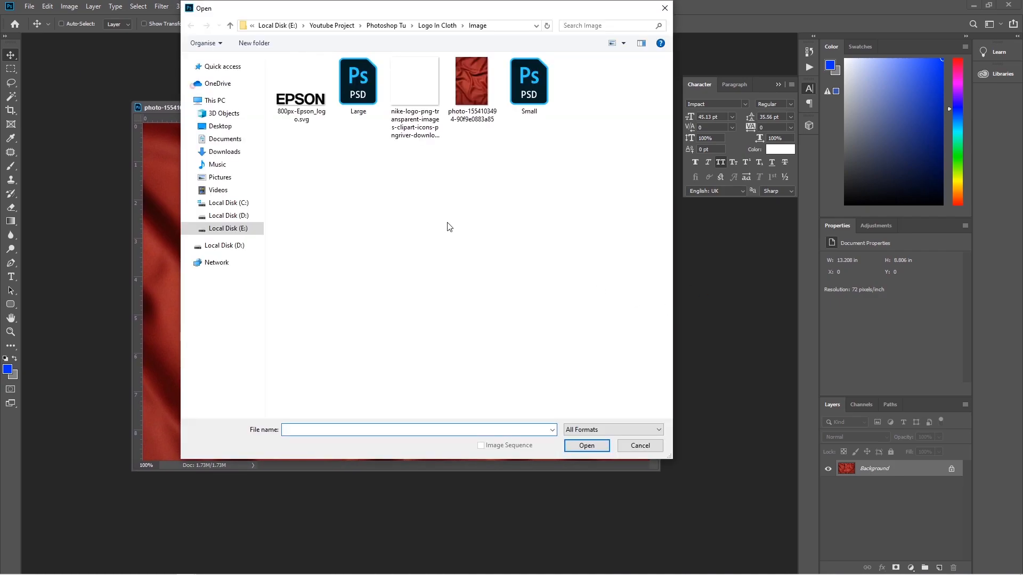
click(412, 84)
click(284, 103)
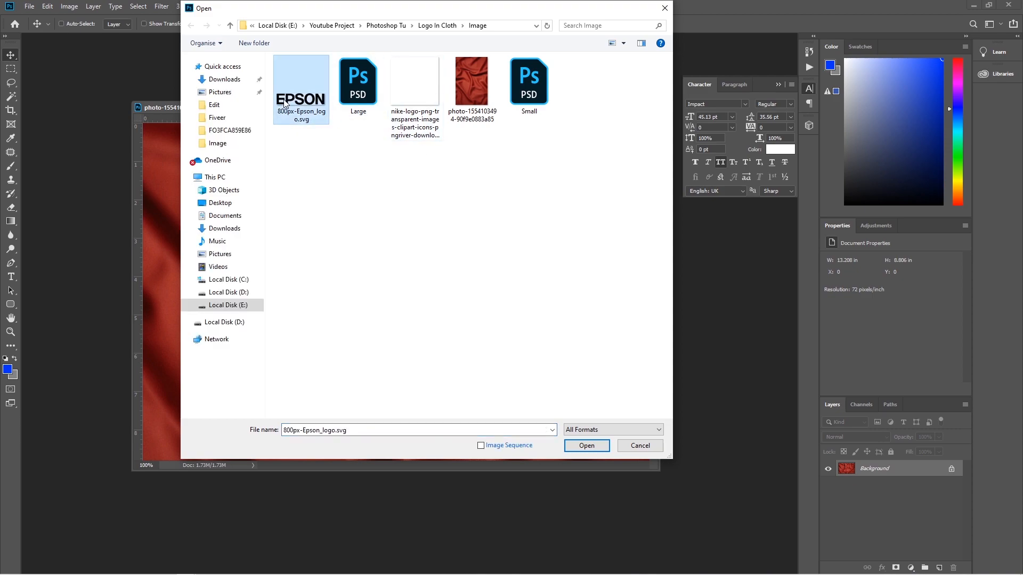
click(407, 89)
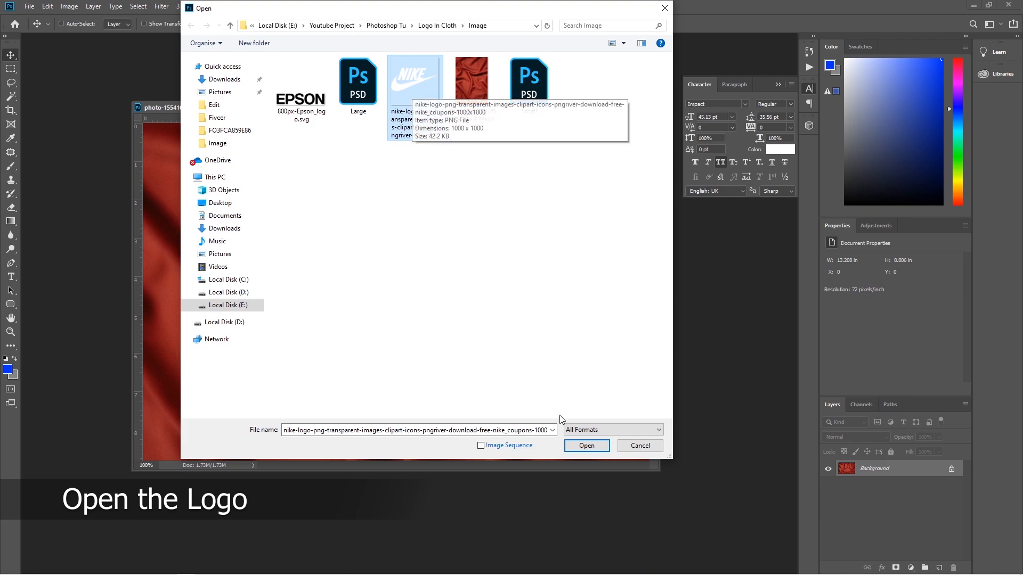
click(586, 447)
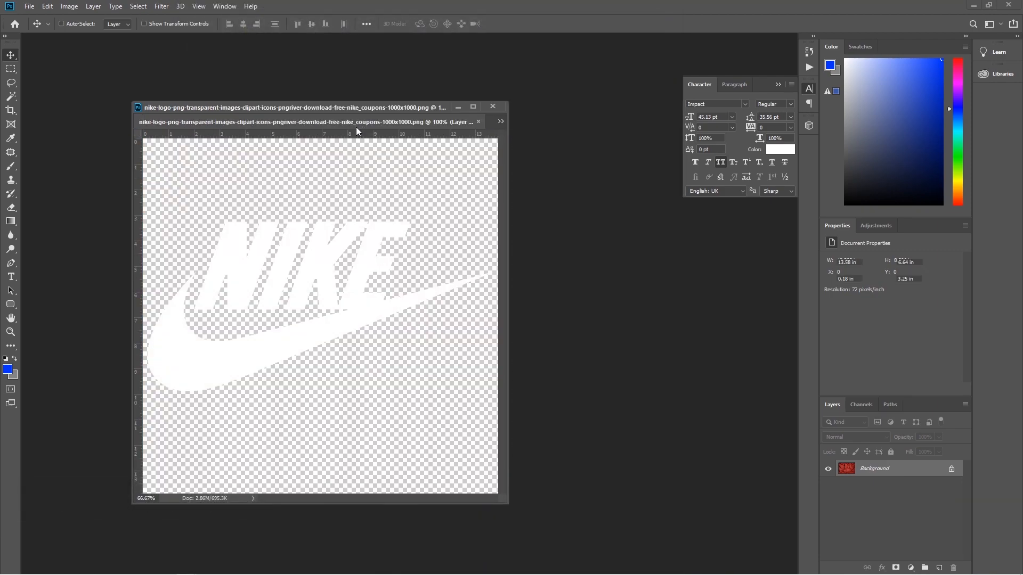
Step: Place the Nike logo on the fabric photo as a new layer and close the logo's source document
drag(366, 123, 622, 180)
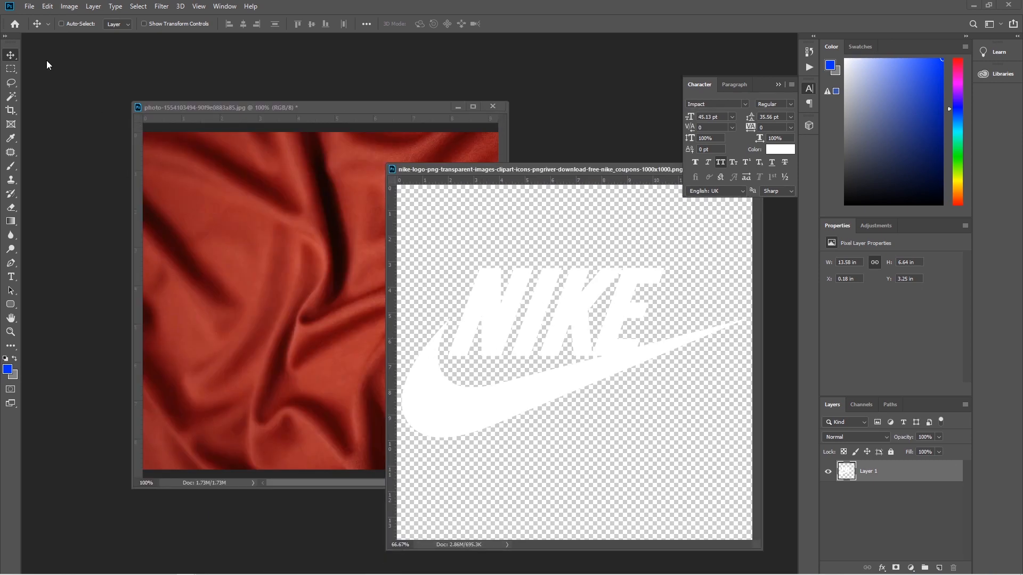
drag(494, 339, 293, 283)
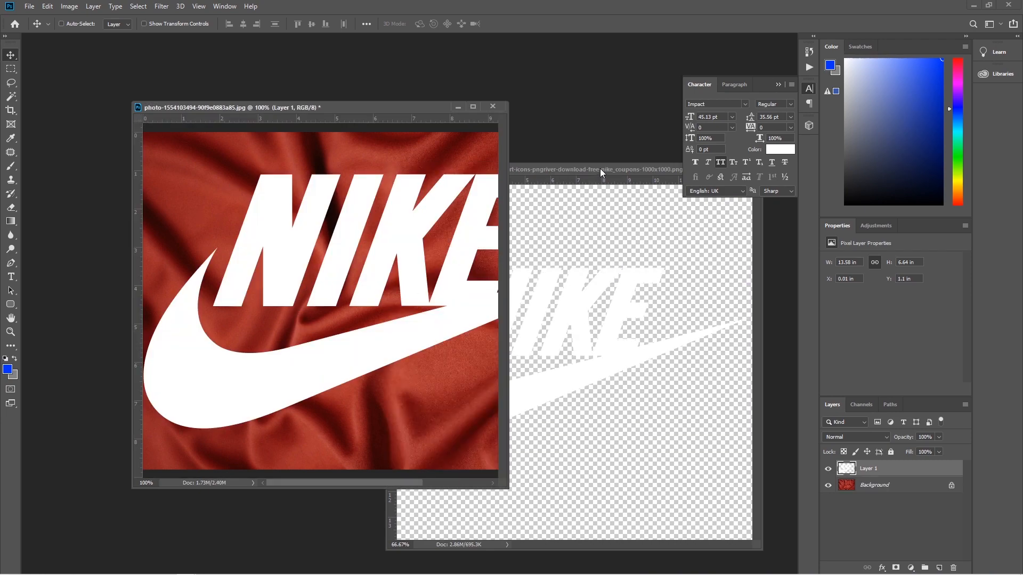
drag(600, 169, 369, 215)
click(517, 214)
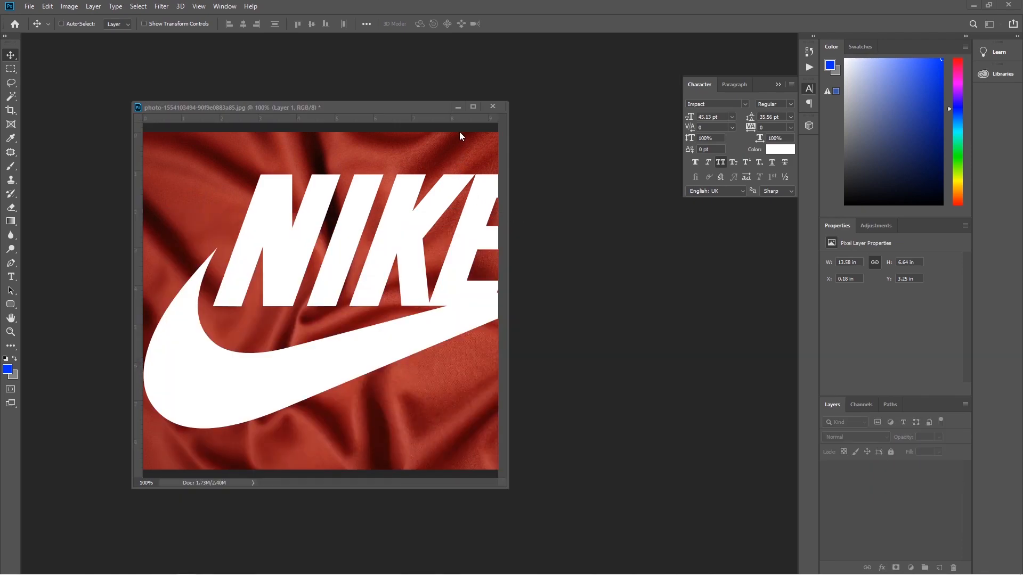
Step: Maximize the fabric document and convert the logo layer to a Smart Object
click(472, 106)
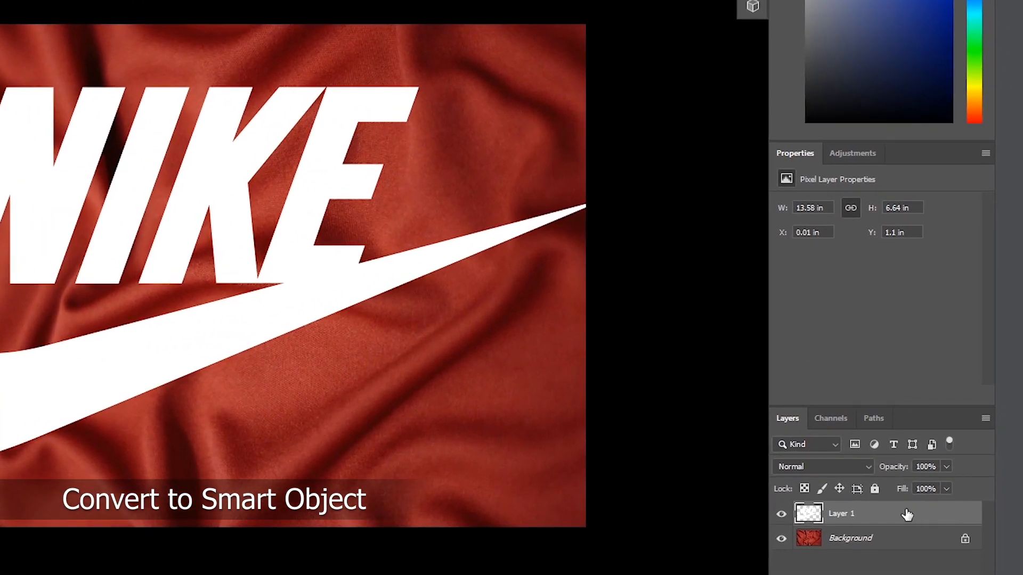
right_click(906, 507)
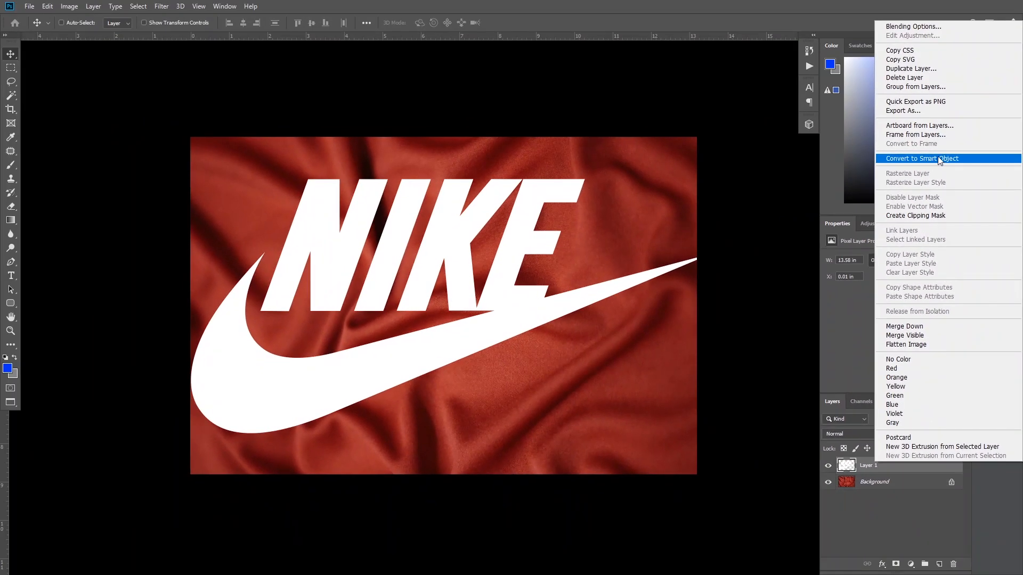
click(939, 158)
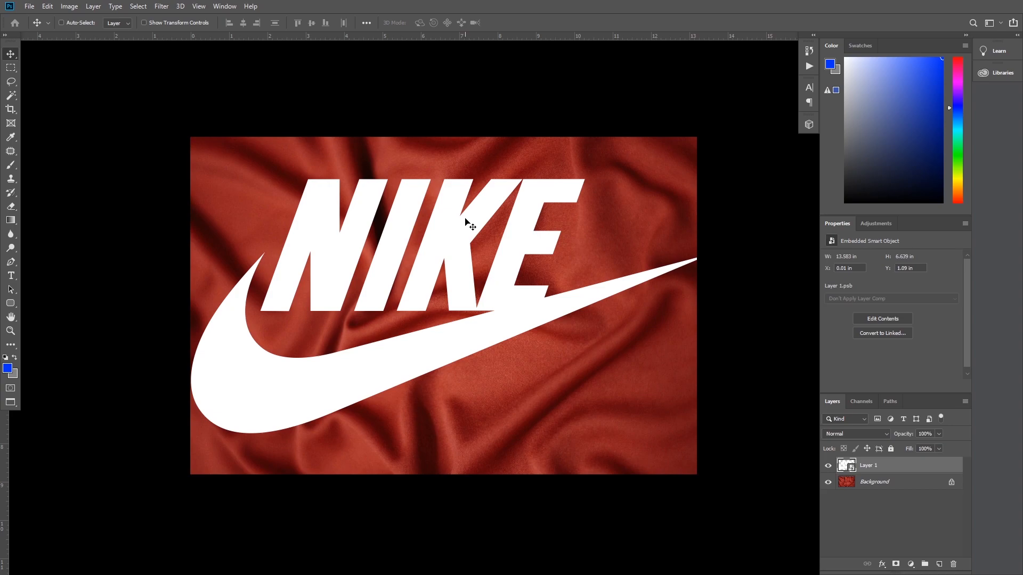
Step: Scale the logo proportionally to about 56% and position it slightly below and right of the fabric's center
key(ctrl+t)
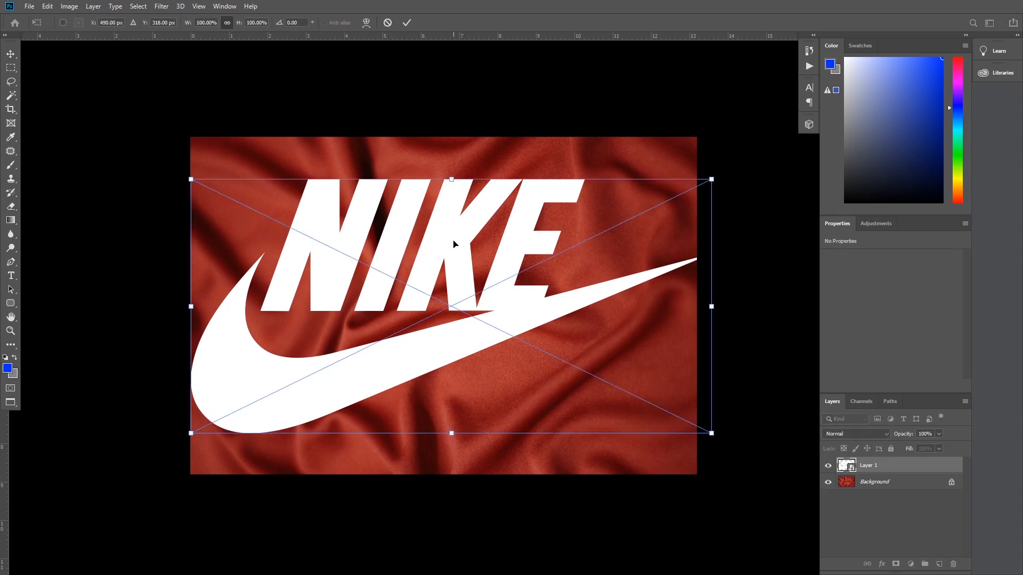
drag(712, 179, 472, 257)
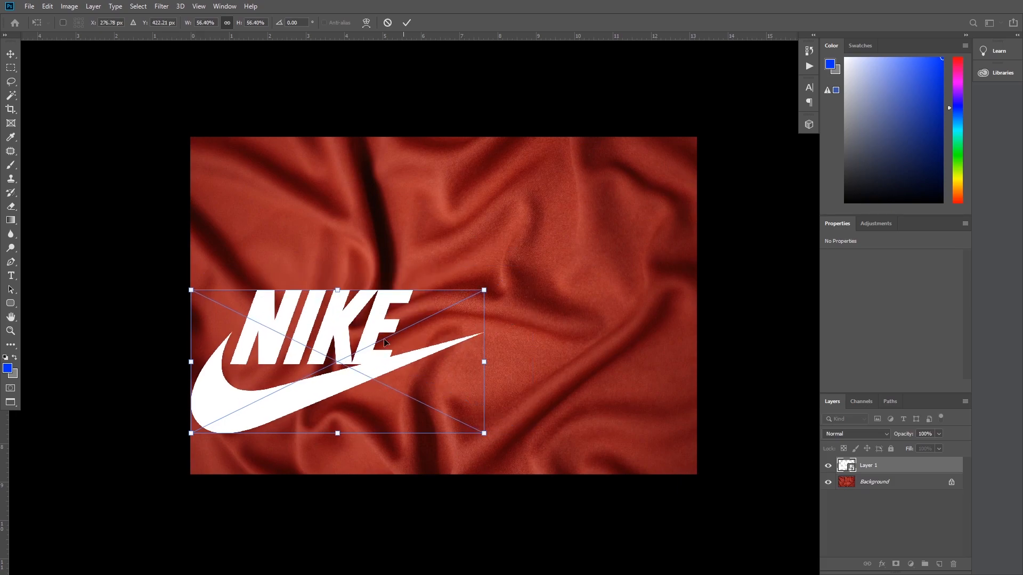
drag(329, 333, 470, 315)
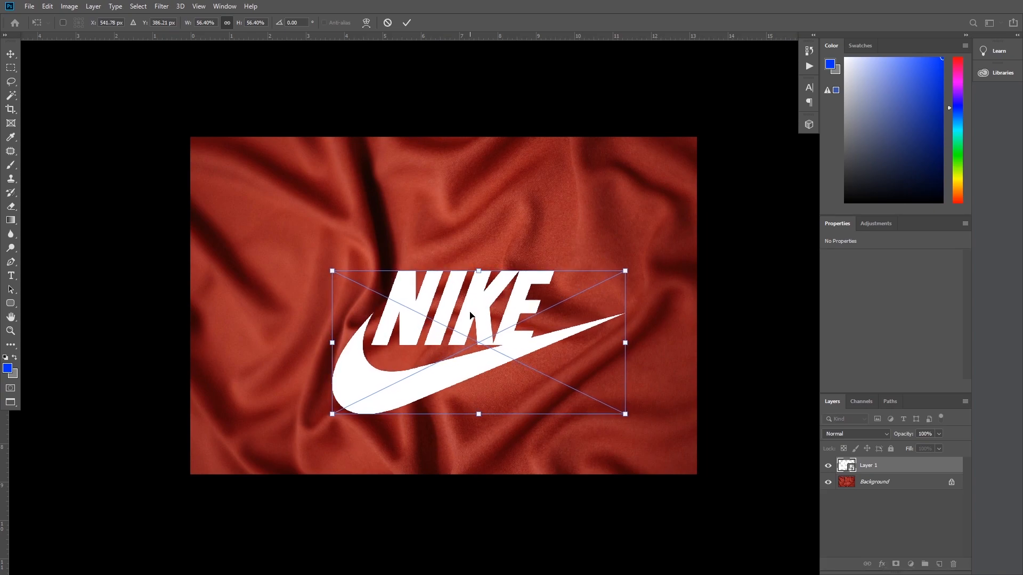
key(Return)
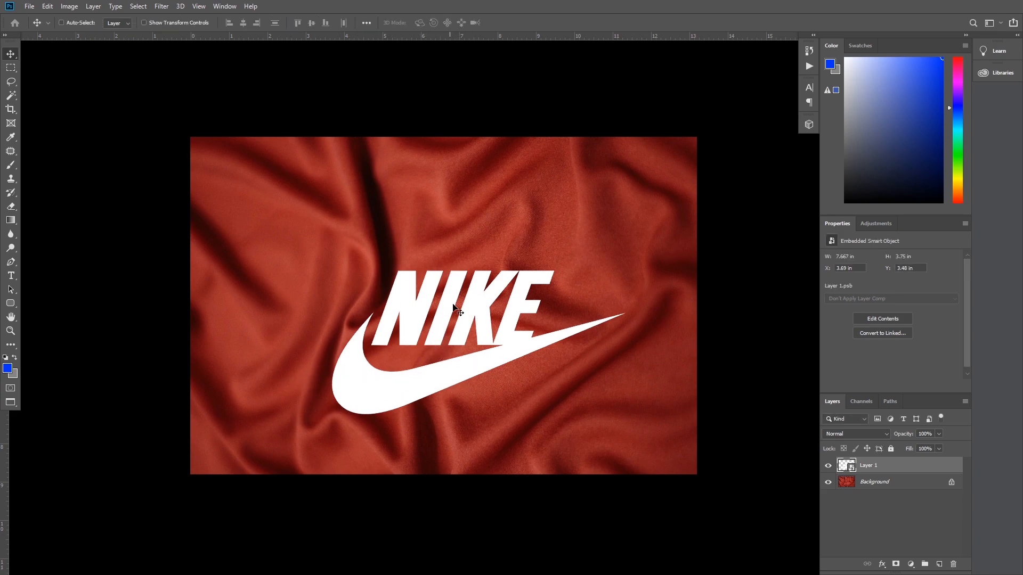
mouse_move(447, 317)
mouse_down()
mouse_move(449, 295)
mouse_move(445, 337)
mouse_move(445, 319)
mouse_up()
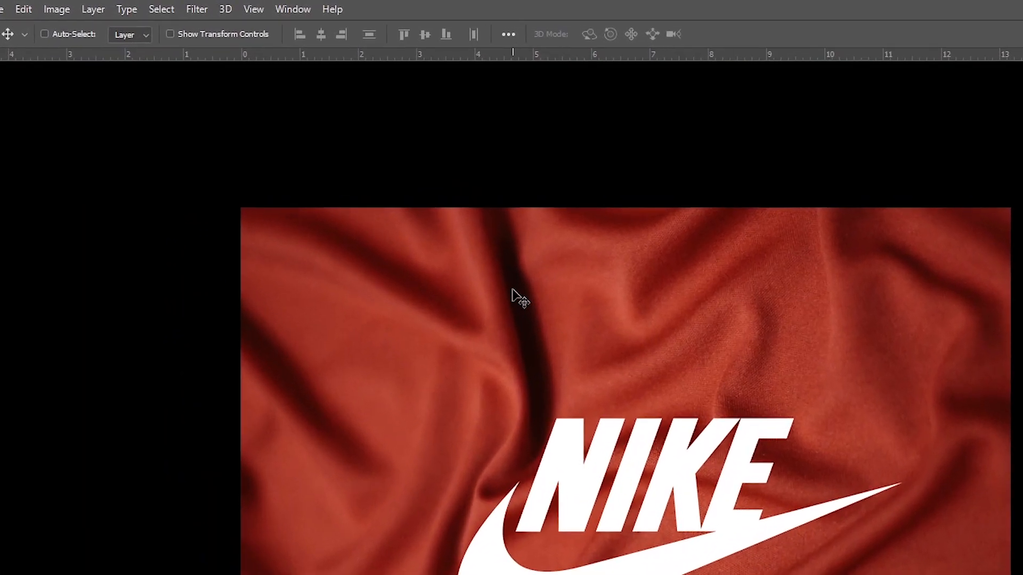
Step: Apply a Displace filter to the logo at 10 horizontal and vertical scale, using Small as the displacement map
click(188, 11)
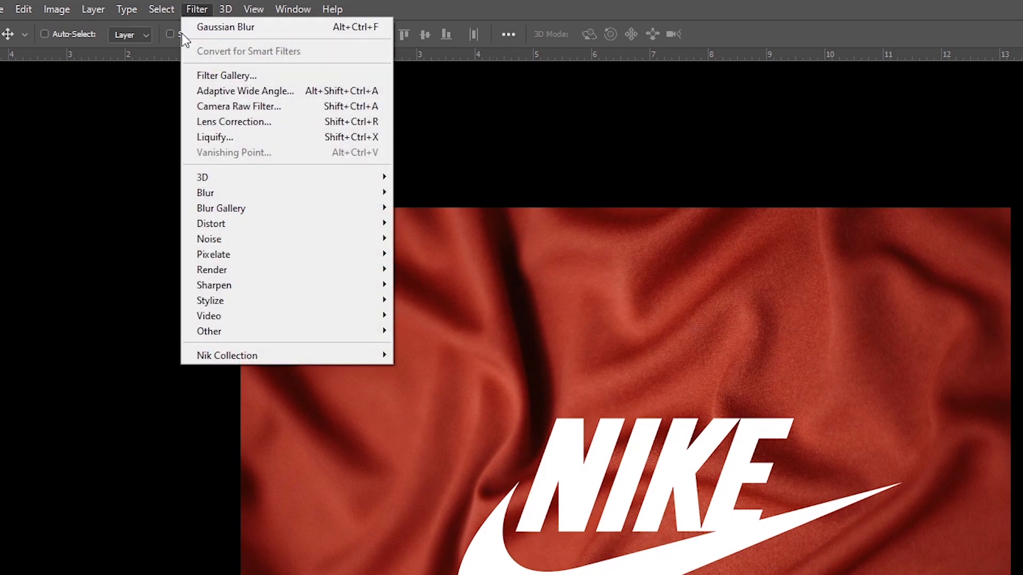
mouse_move(226, 230)
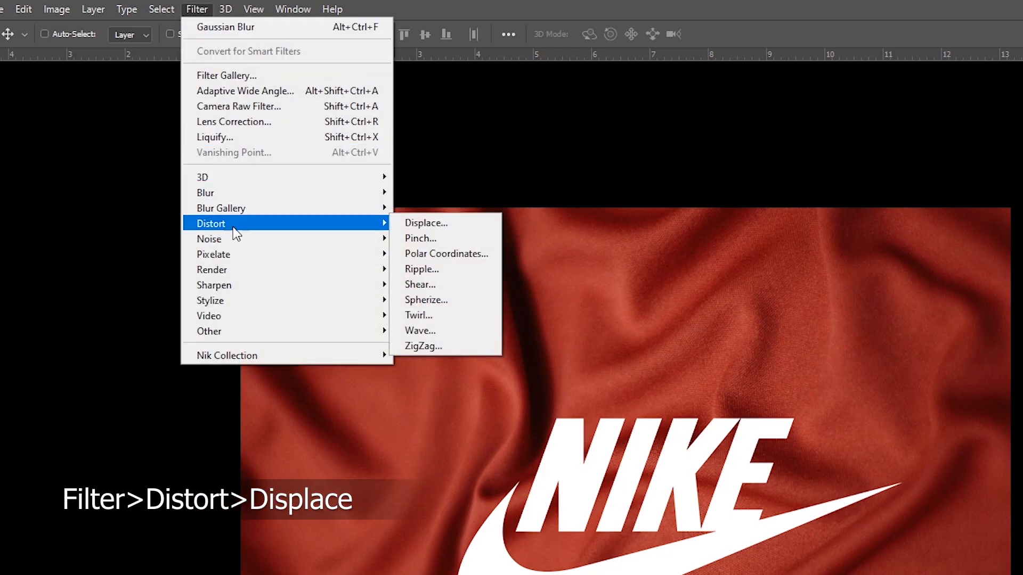
click(424, 224)
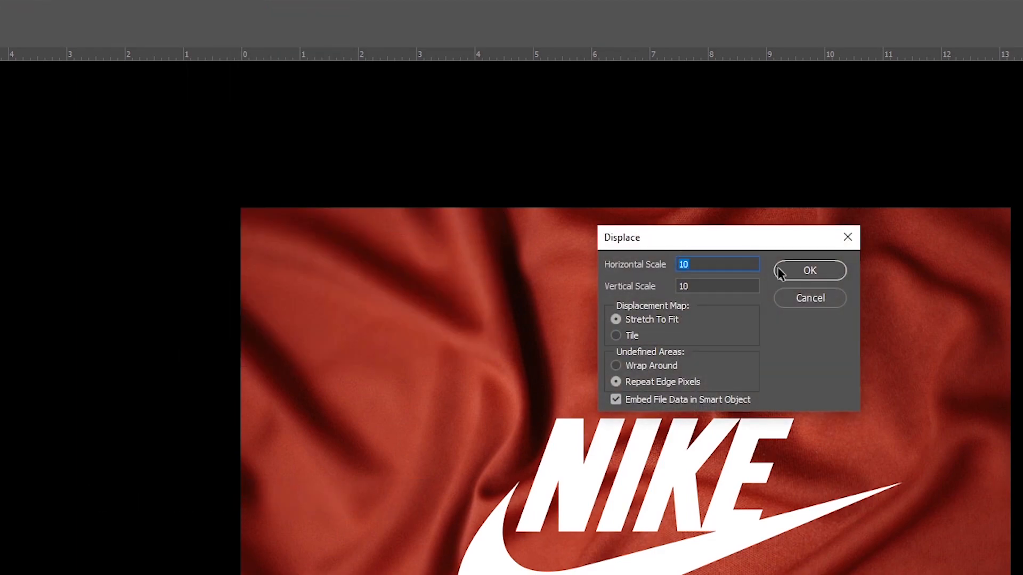
click(826, 270)
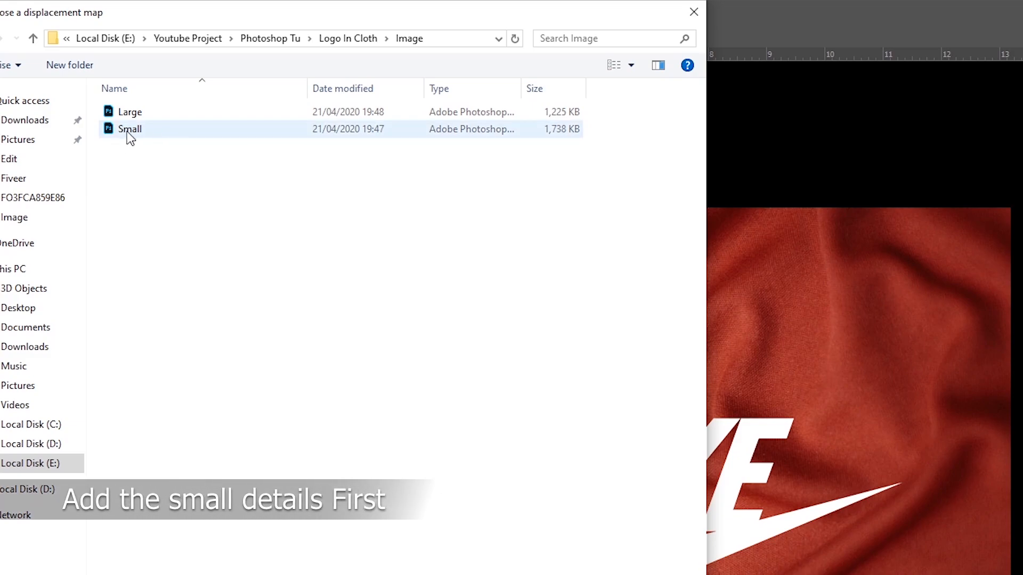
click(128, 131)
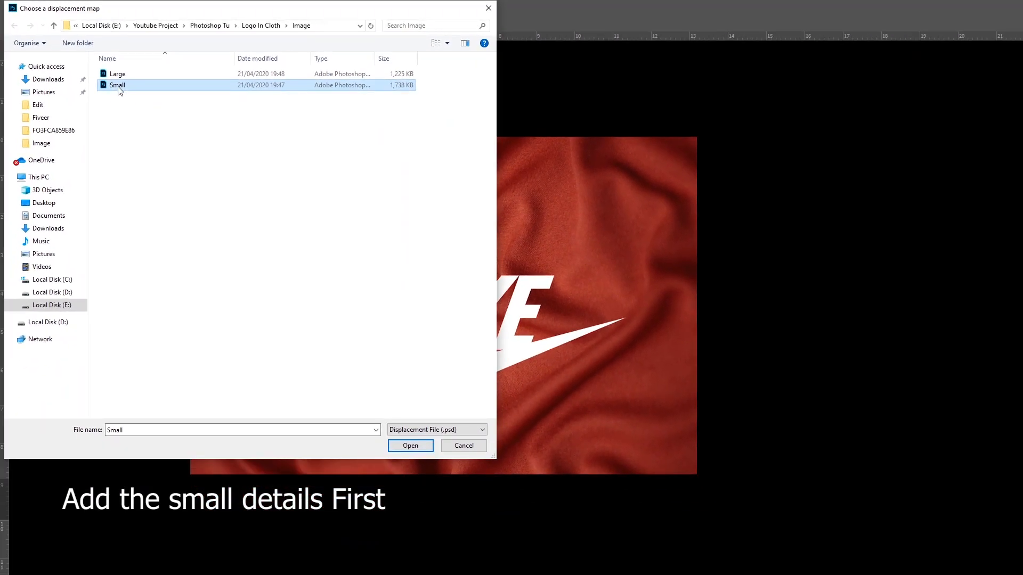
click(418, 451)
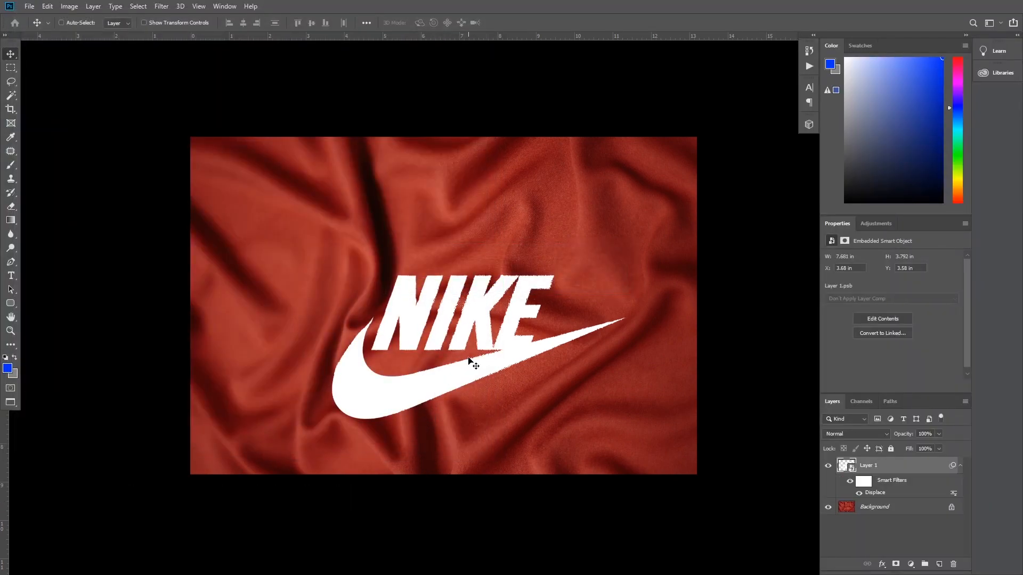
Step: Add a second Displace filter to the logo at 10 horizontal and vertical scale, using Large as the displacement map
key(ctrl+plus)
key(ctrl+plus)
key(ctrl+plus)
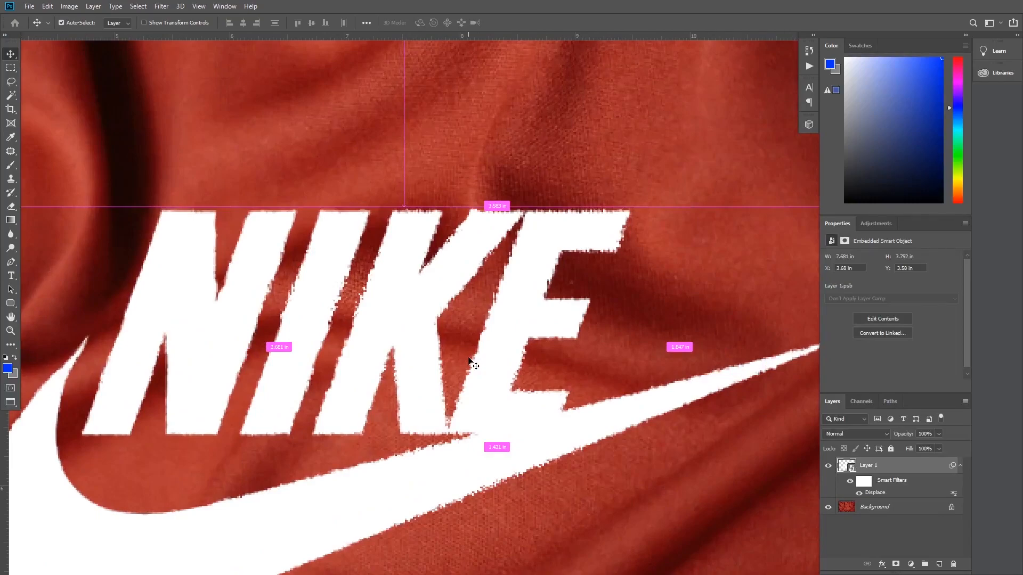
key(ctrl+minus)
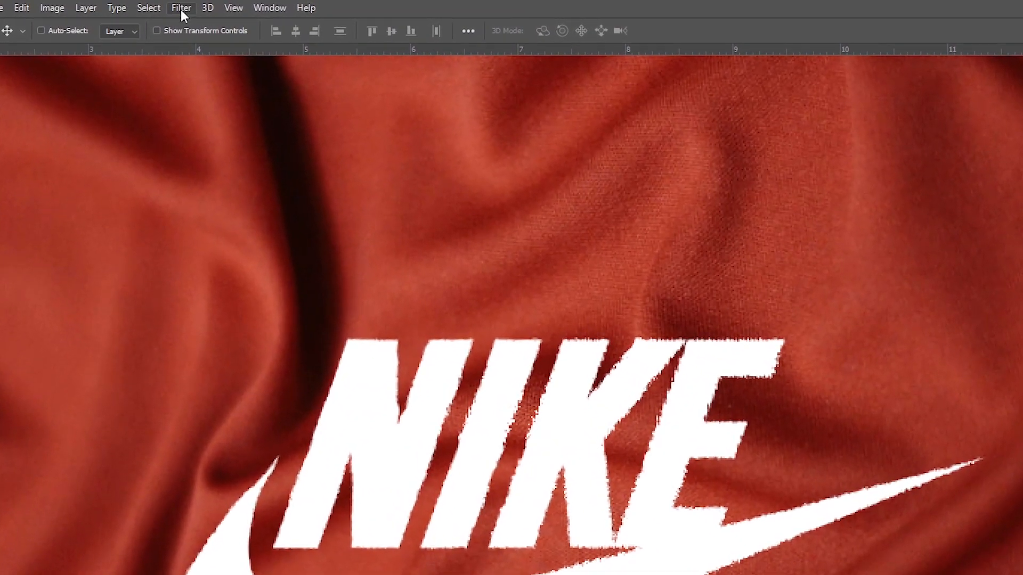
click(174, 7)
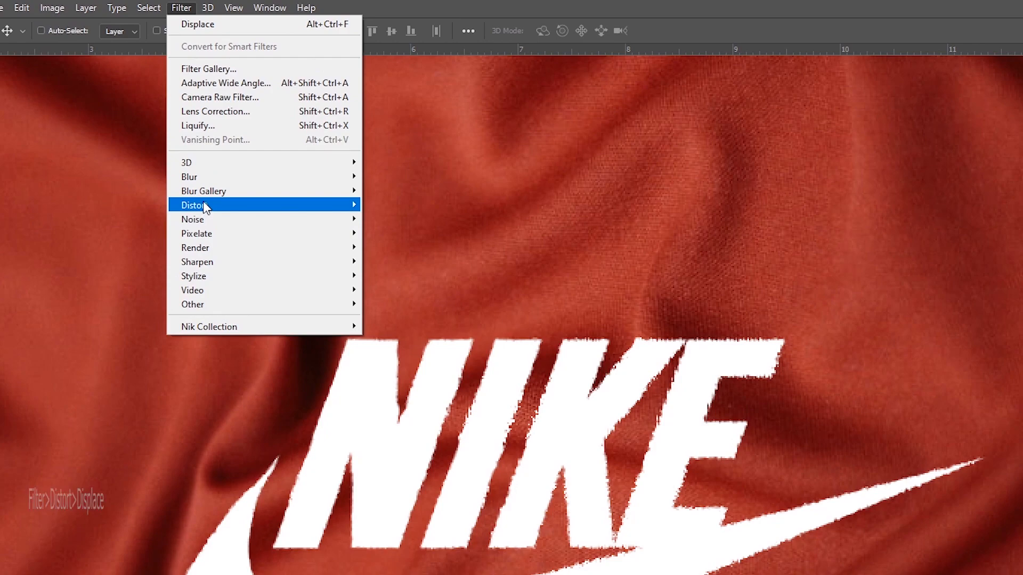
mouse_move(204, 206)
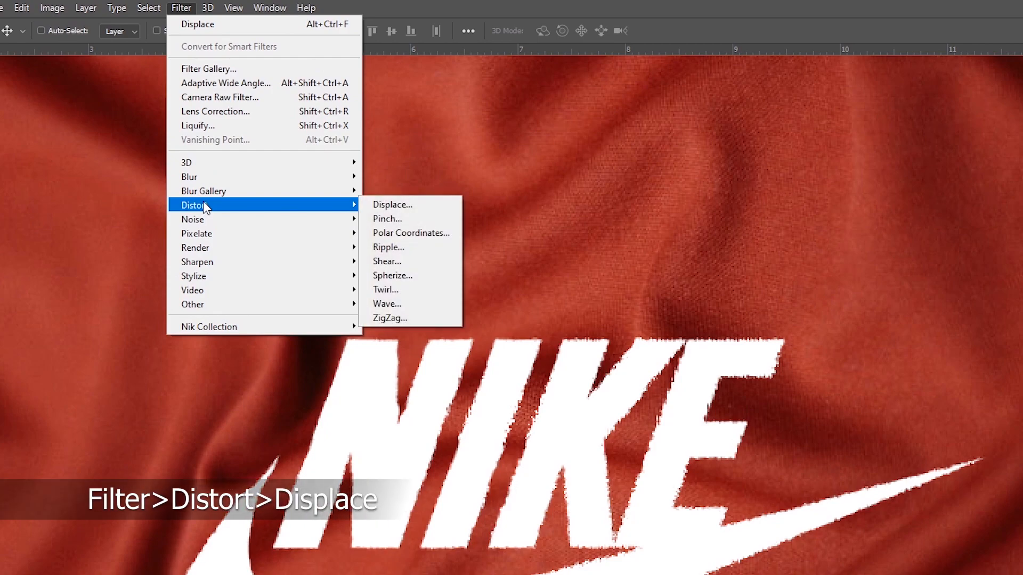
click(417, 207)
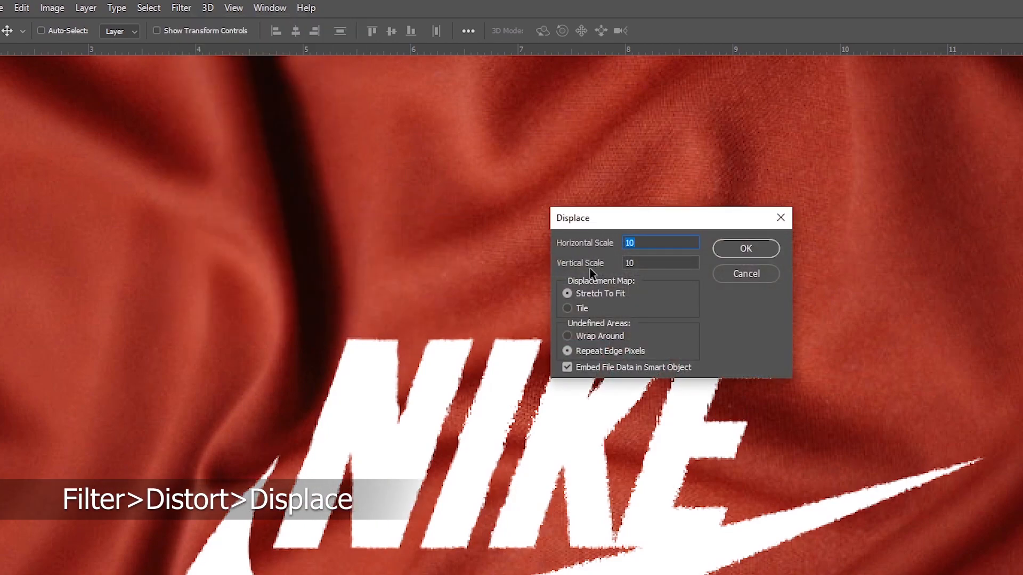
click(747, 248)
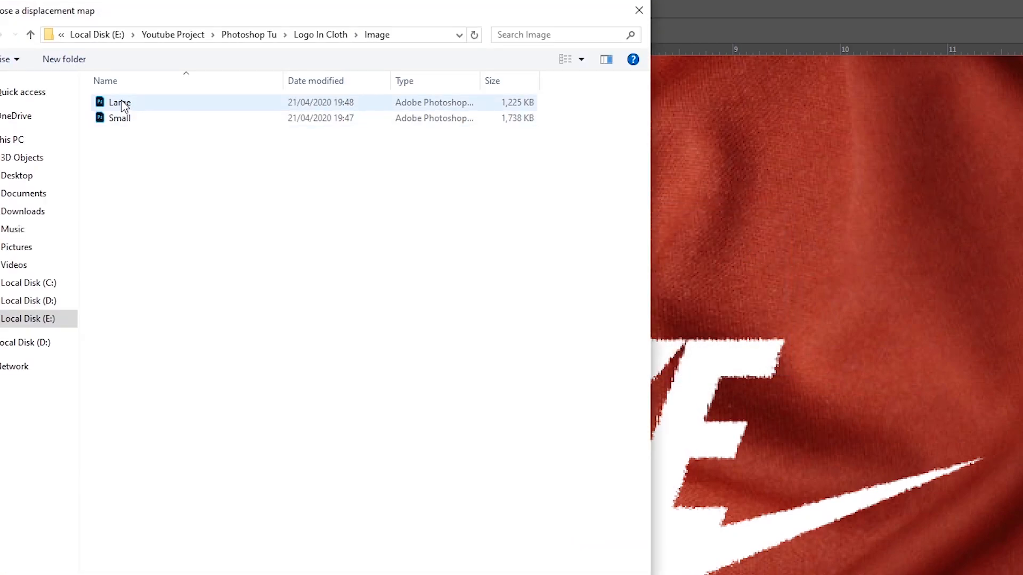
click(121, 104)
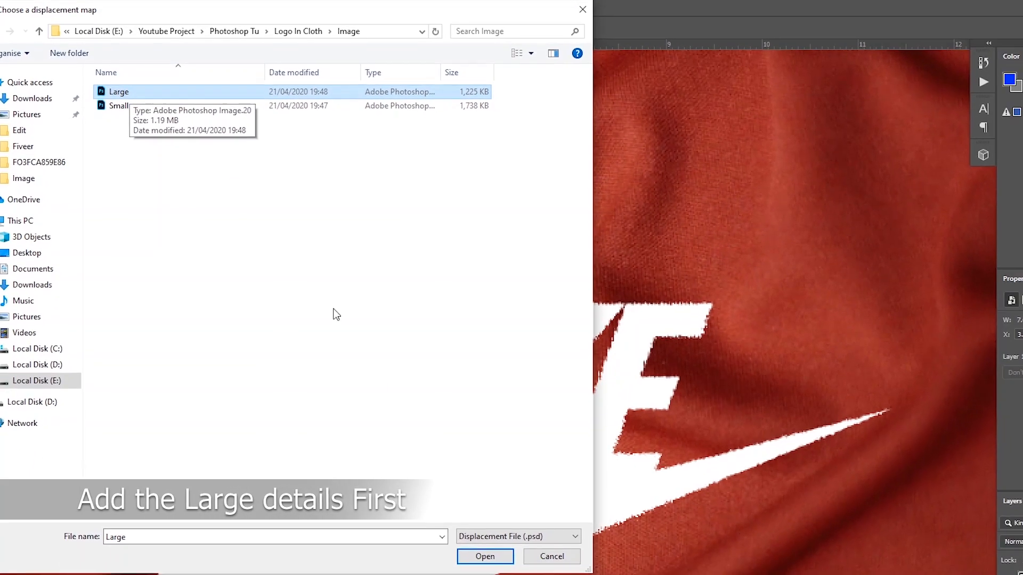
click(485, 558)
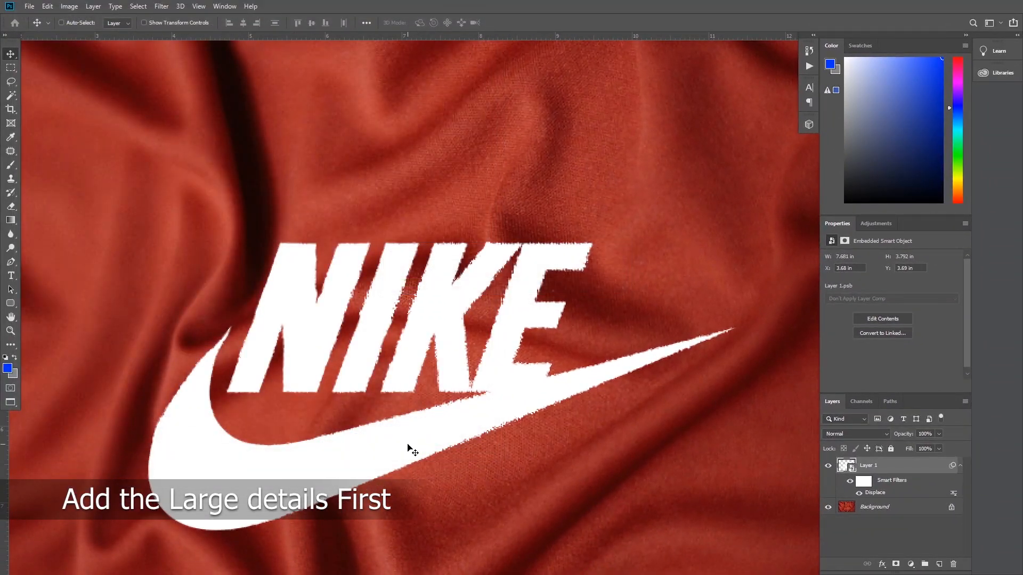
key(ctrl+f)
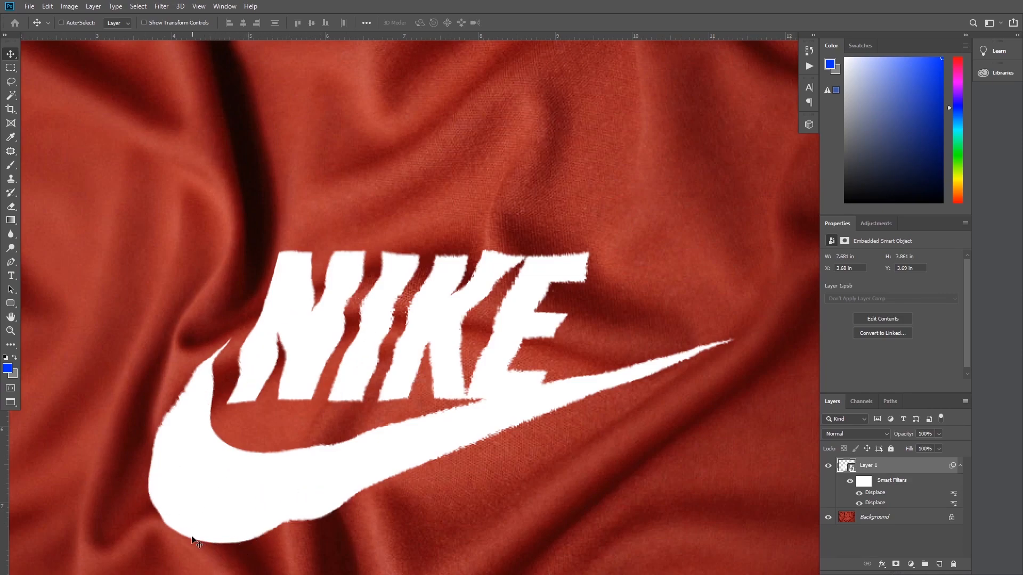
Step: Open the logo layer's Blending Options and raise the Underlying Layer shadow threshold under Blend If to 37
scroll(545, 286, down, 5)
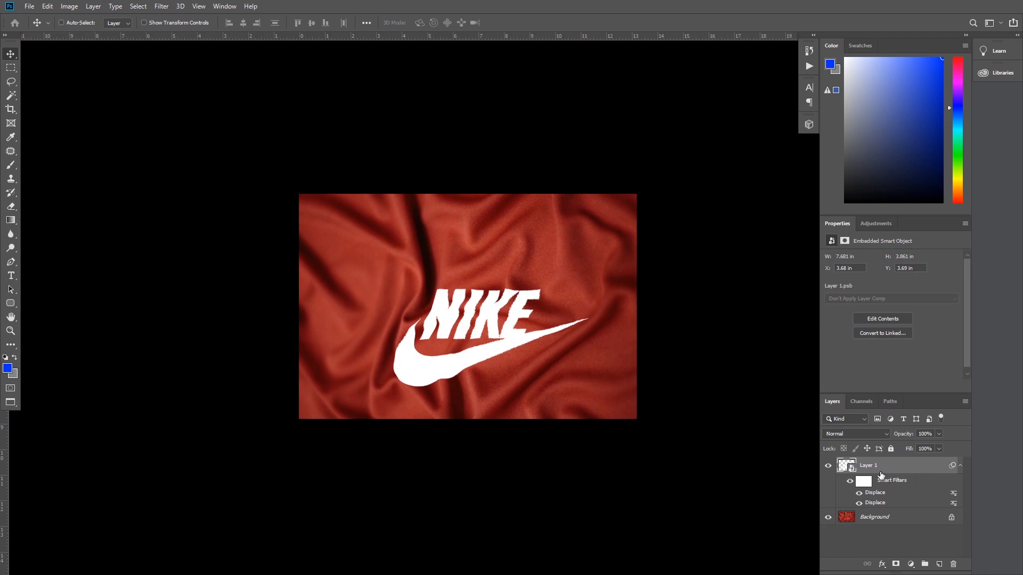
right_click(915, 467)
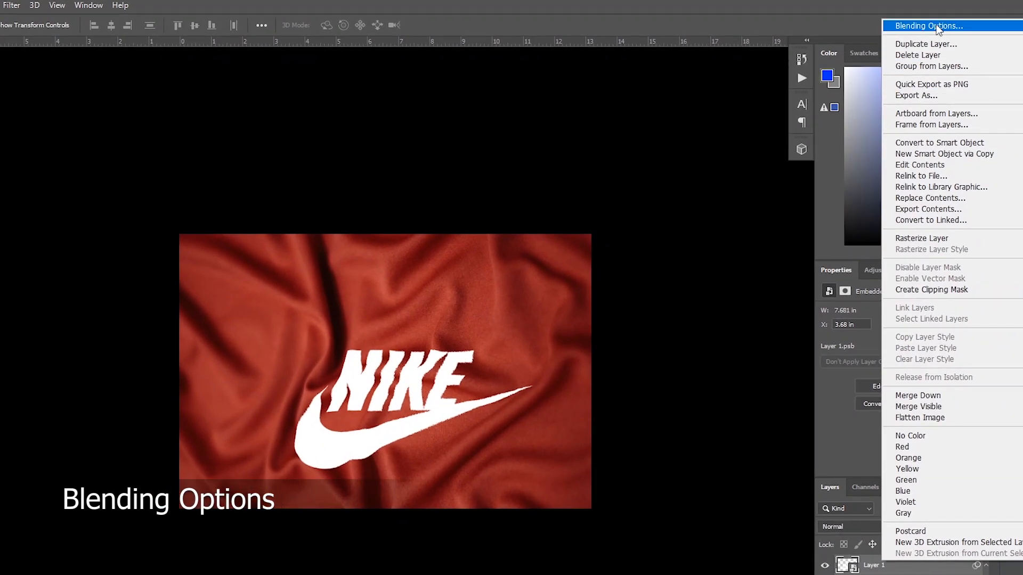
click(937, 26)
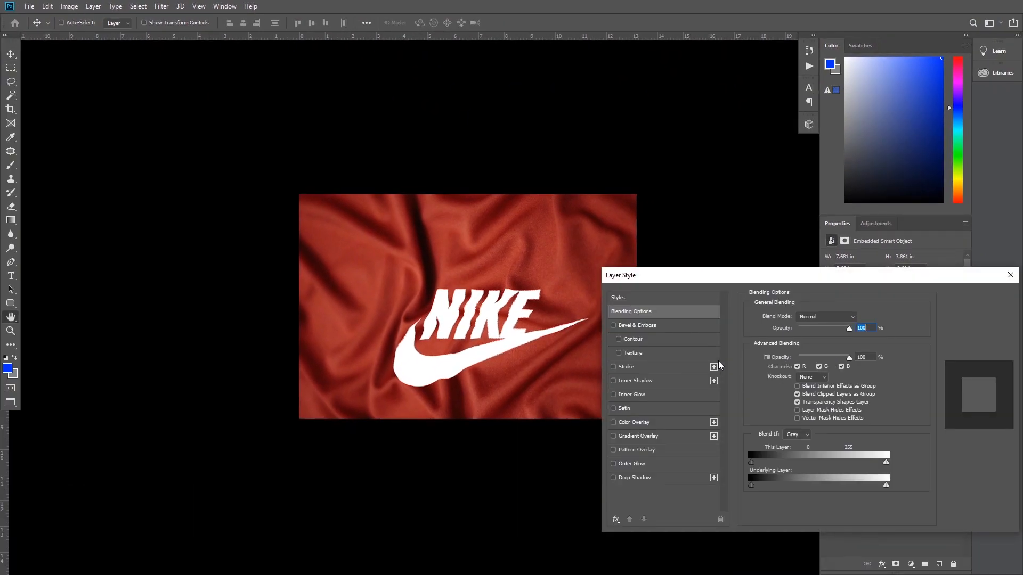
drag(899, 282, 900, 187)
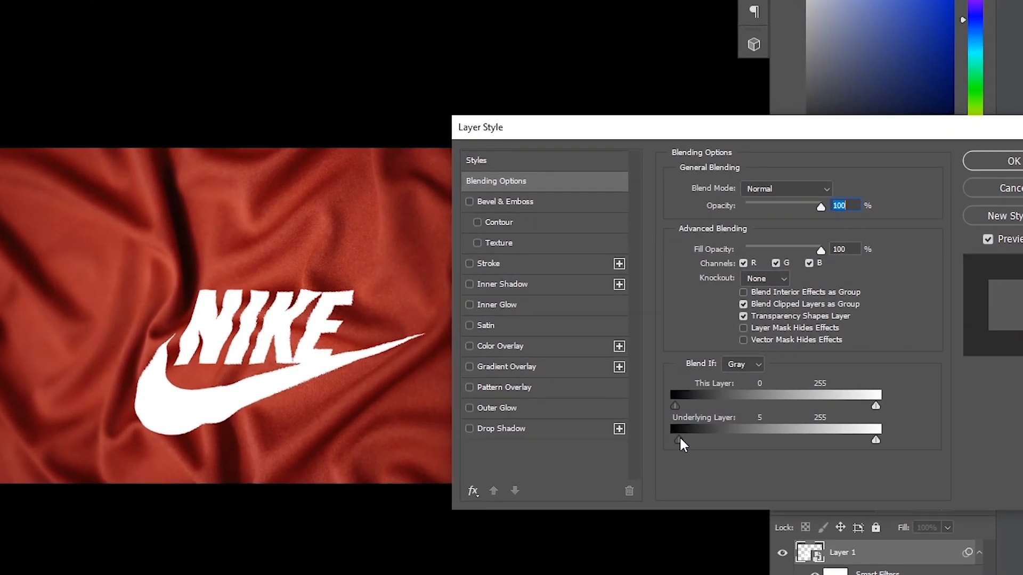
drag(686, 436, 701, 432)
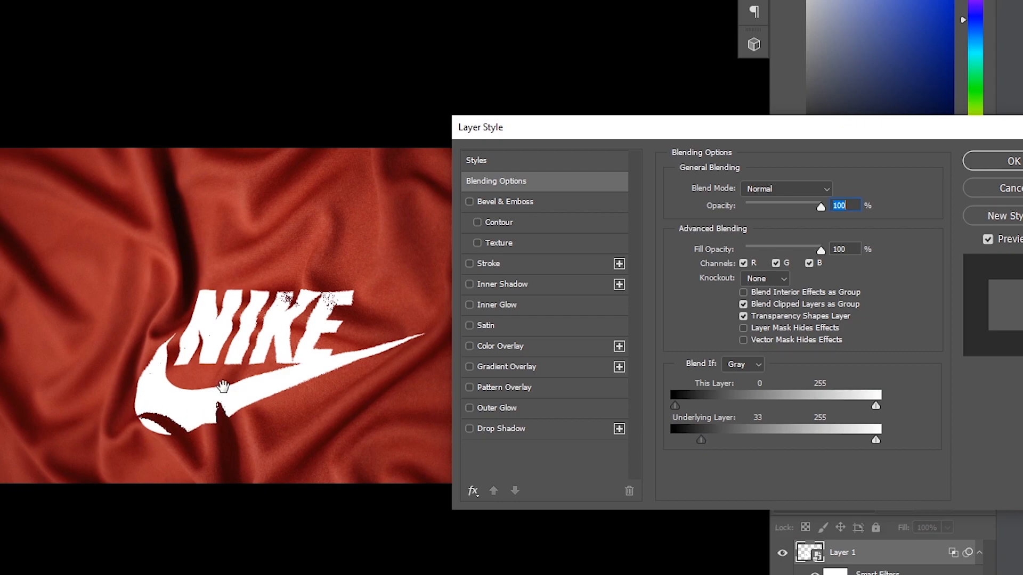
drag(705, 440, 733, 436)
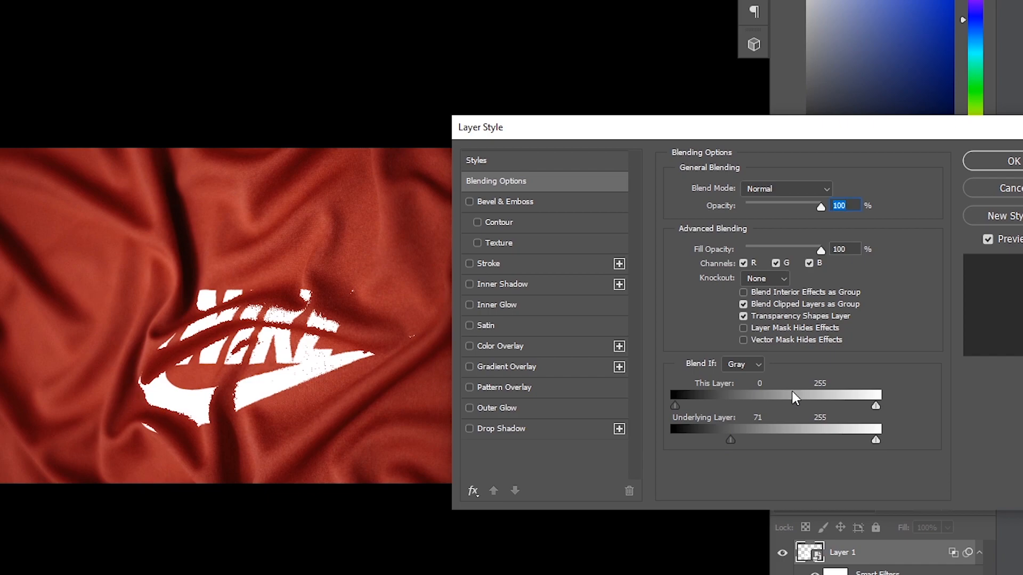
drag(728, 439, 705, 440)
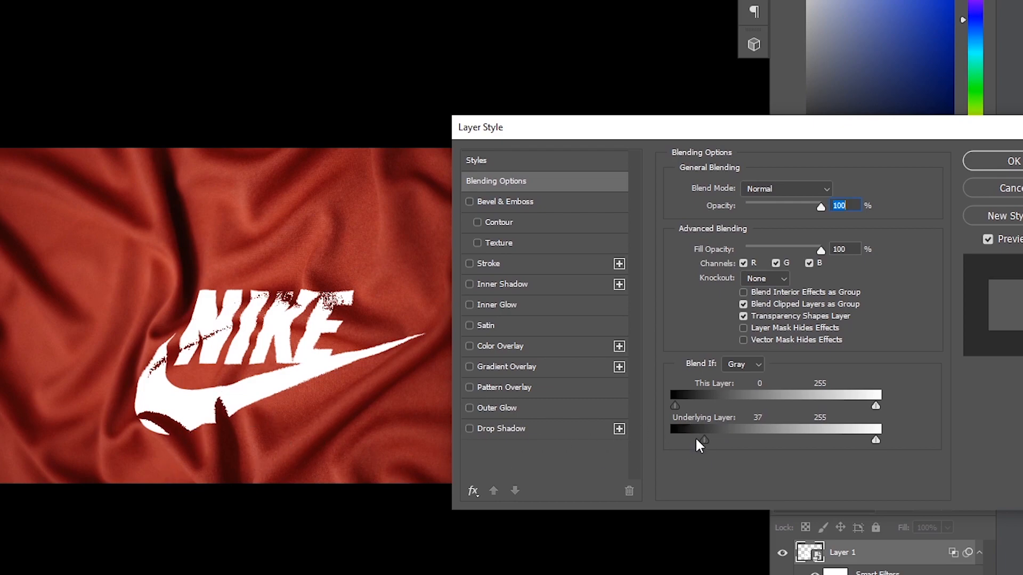
Step: Split the Underlying Layer shadow threshold to 9 / 109 for a soft transition and apply the layer style
key(alt)
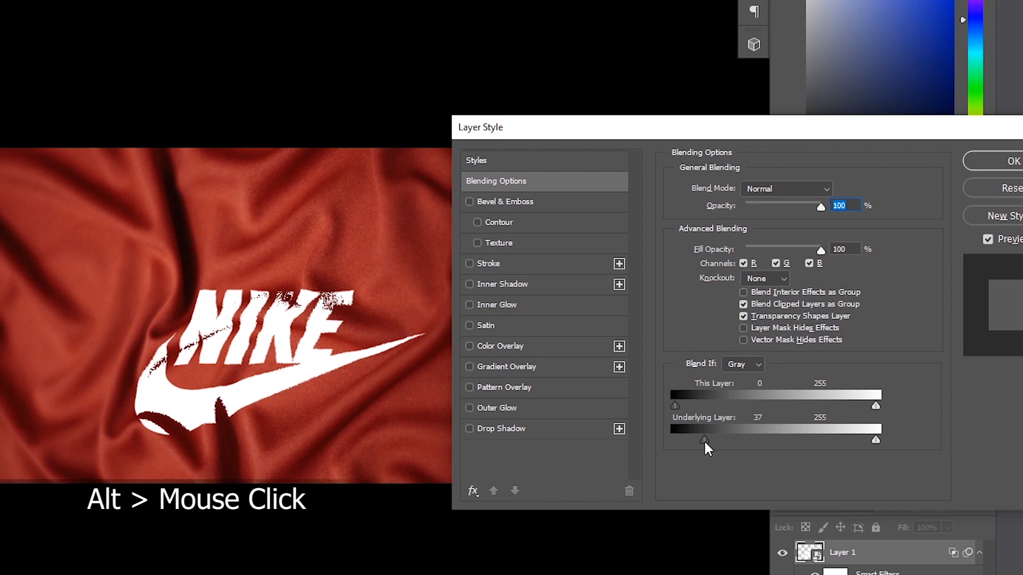
alt+click(705, 439)
drag(704, 439, 682, 442)
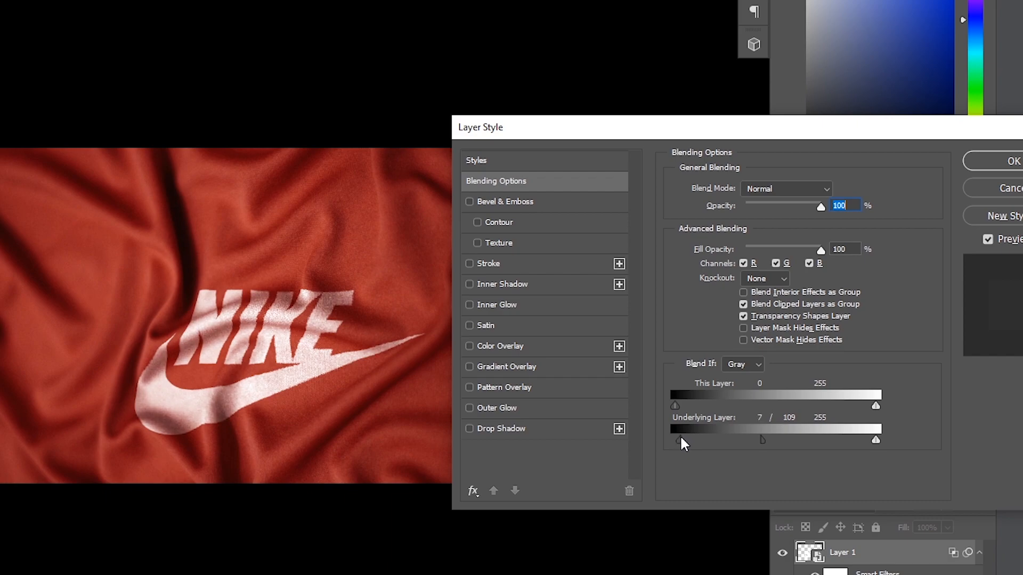
drag(679, 439, 684, 436)
drag(762, 440, 786, 414)
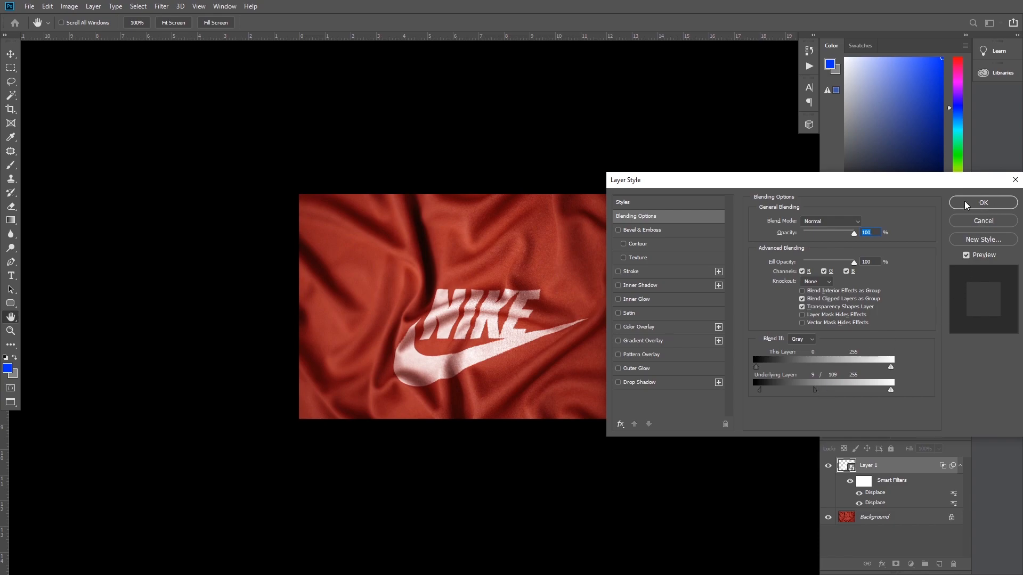
click(966, 205)
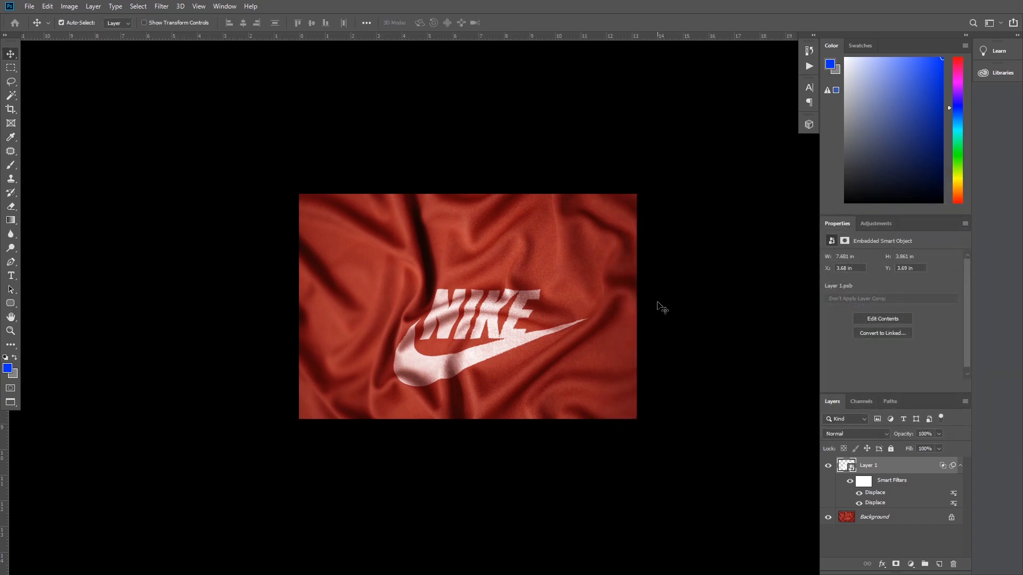
Step: Examine how the logo blends with the fabric texture and folds, both up close and across the whole image
key(ctrl+plus)
key(ctrl+plus)
key(ctrl+plus)
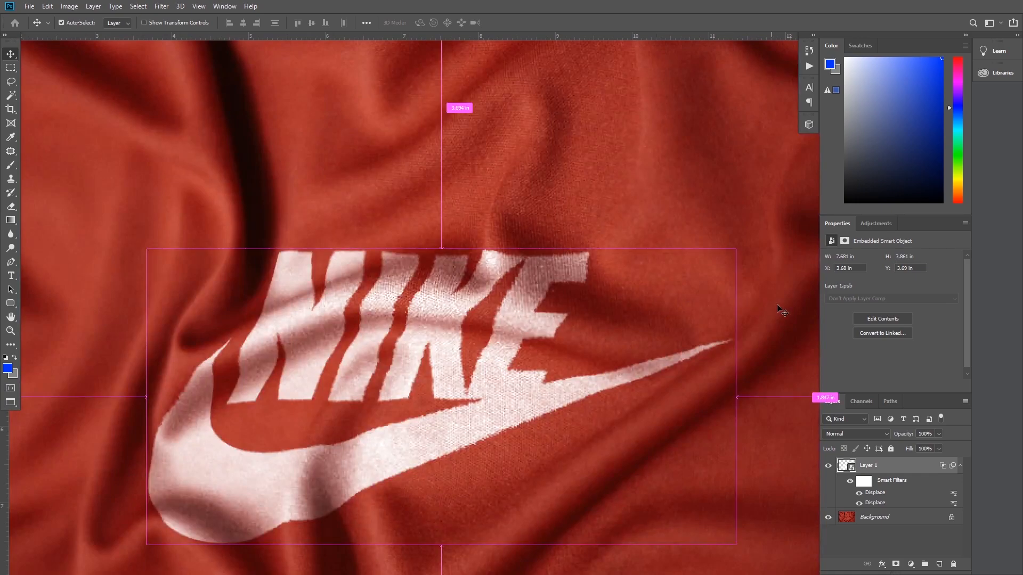
key(ctrl+minus)
key(ctrl+minus)
key(ctrl+plus)
key(ctrl+plus)
key(ctrl+minus)
key(ctrl+minus)
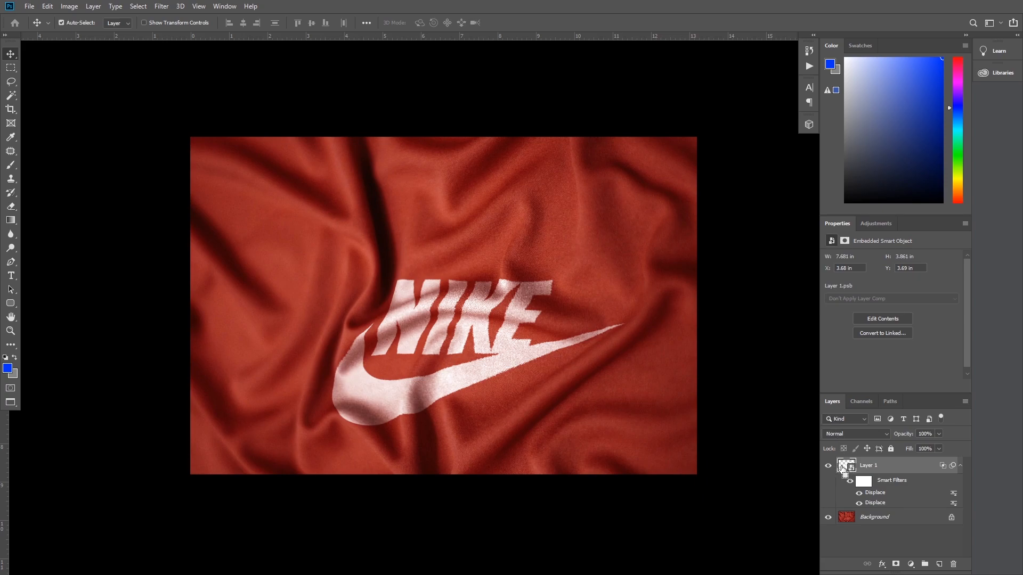
Step: Load the logo's outline as a selection and add a Black & White adjustment layer masked to it above the Background
ctrl+click(842, 467)
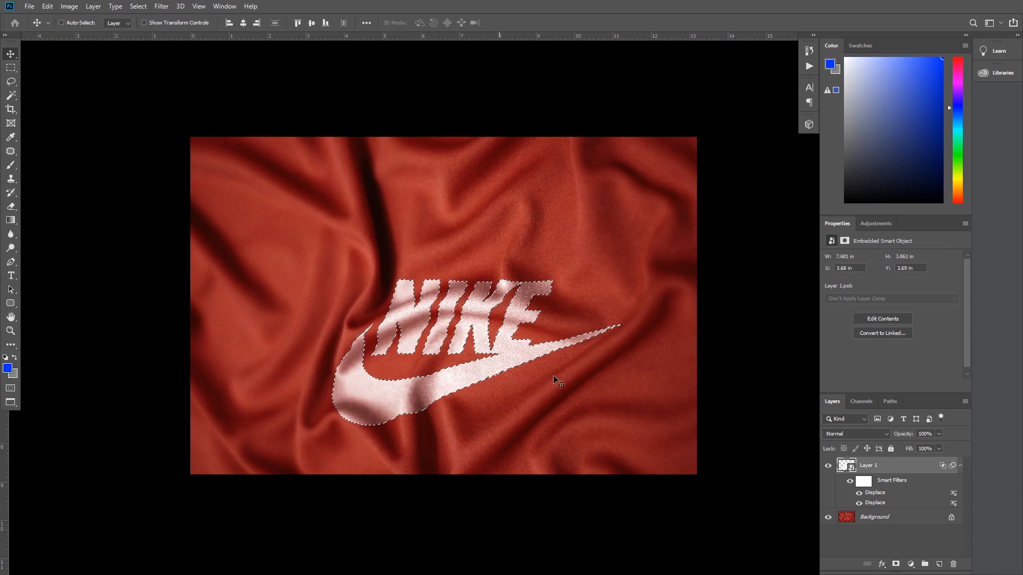
click(901, 520)
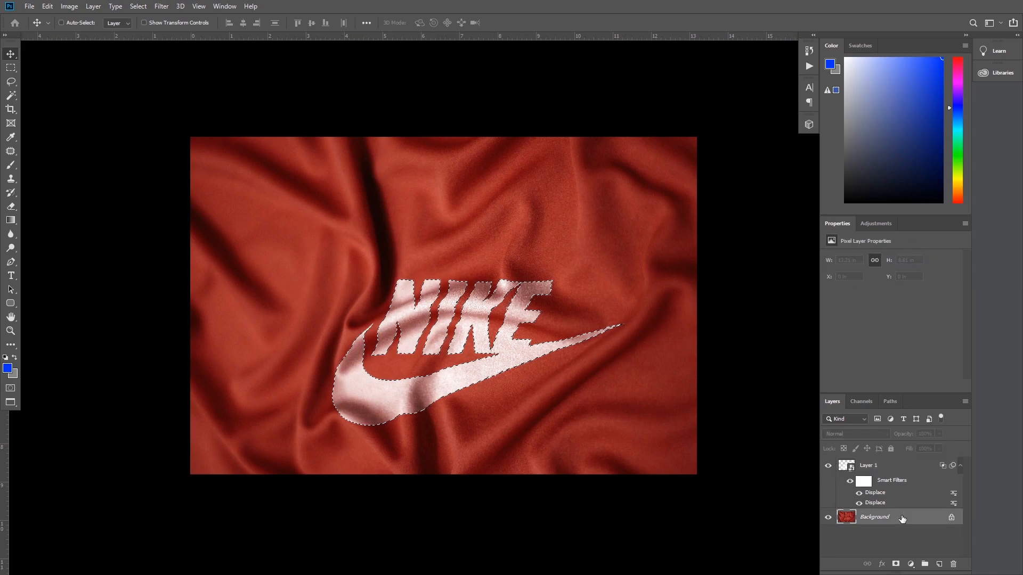
click(911, 565)
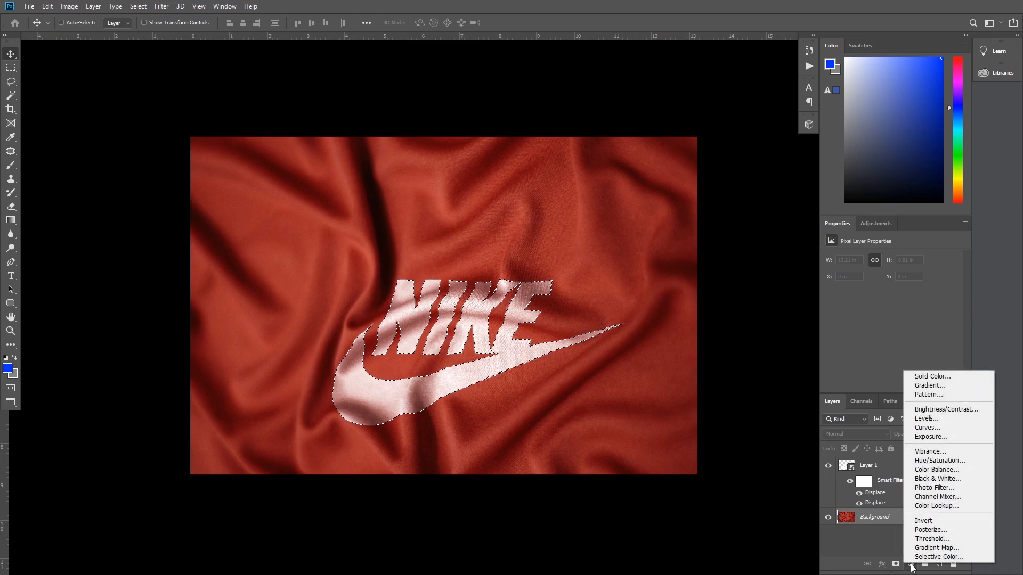
click(942, 478)
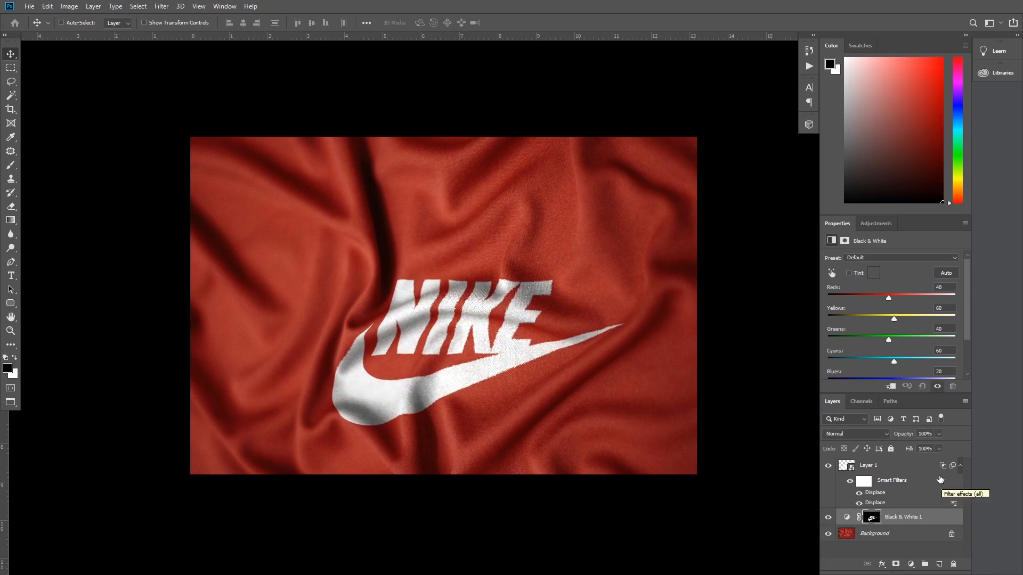
Step: Toggle the Black & White adjustment's visibility to compare the logo with and without it, leaving it shown
key(ctrl+plus)
key(ctrl+plus)
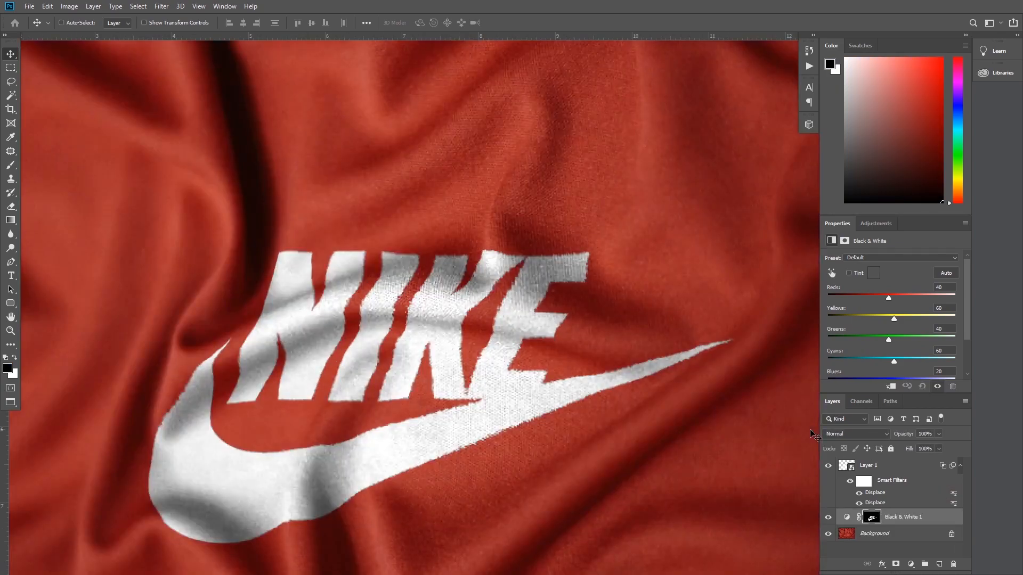
drag(516, 327, 531, 319)
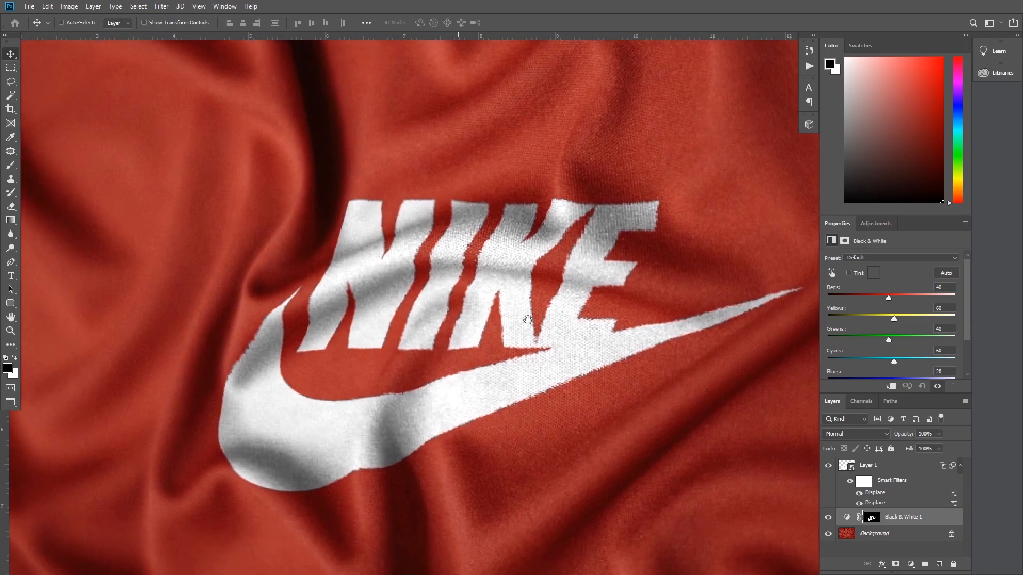
click(827, 519)
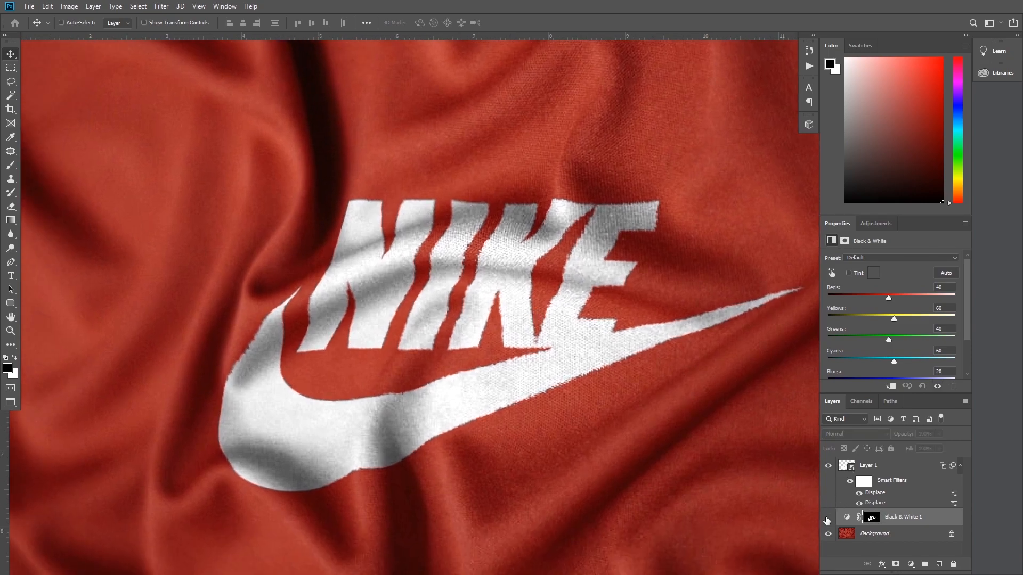
click(827, 520)
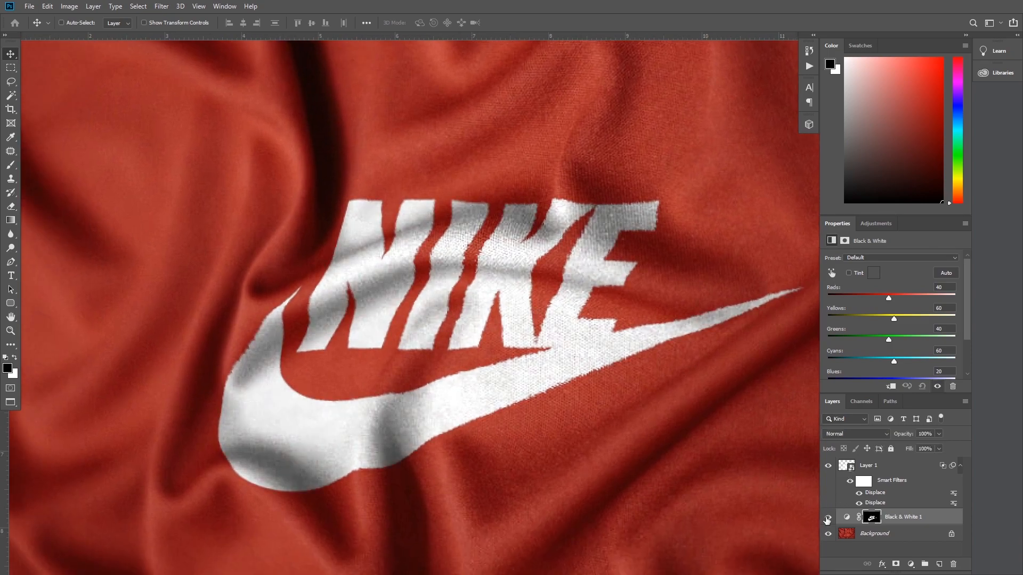
Step: Reduce the Black & White adjustment layer's opacity to 60%
click(939, 448)
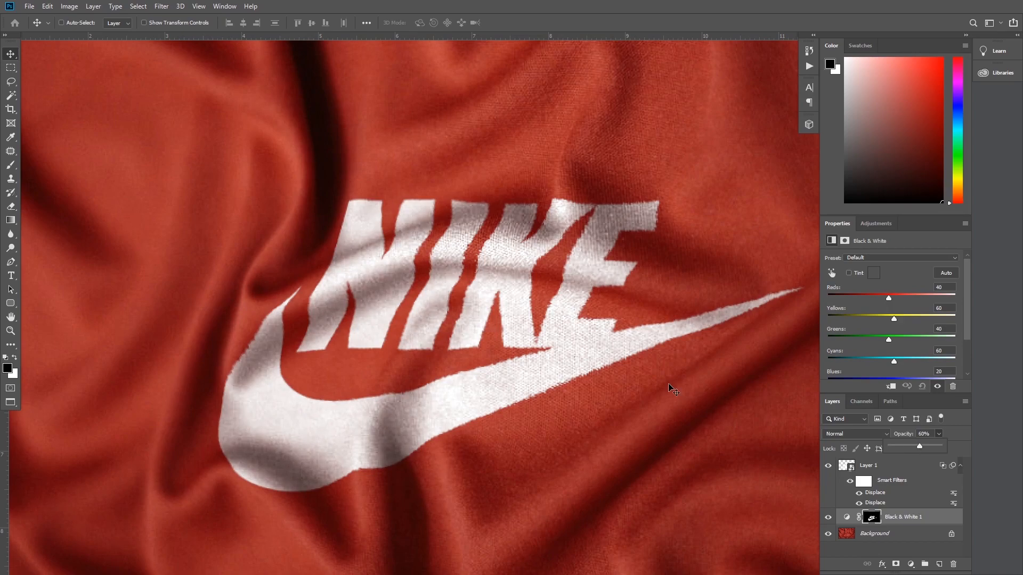
key(ctrl+minus)
key(ctrl+minus)
key(ctrl+minus)
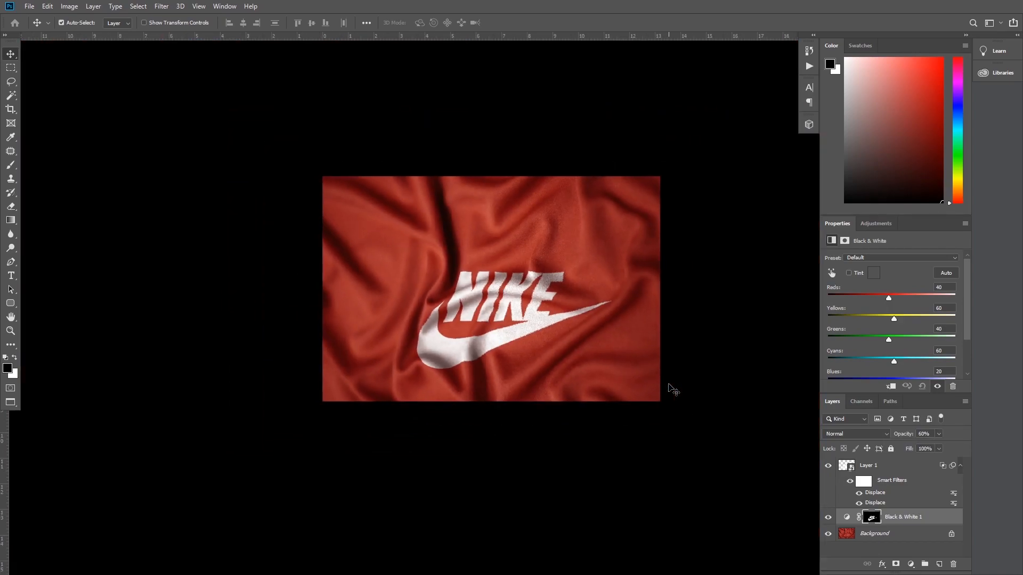
drag(668, 385, 622, 393)
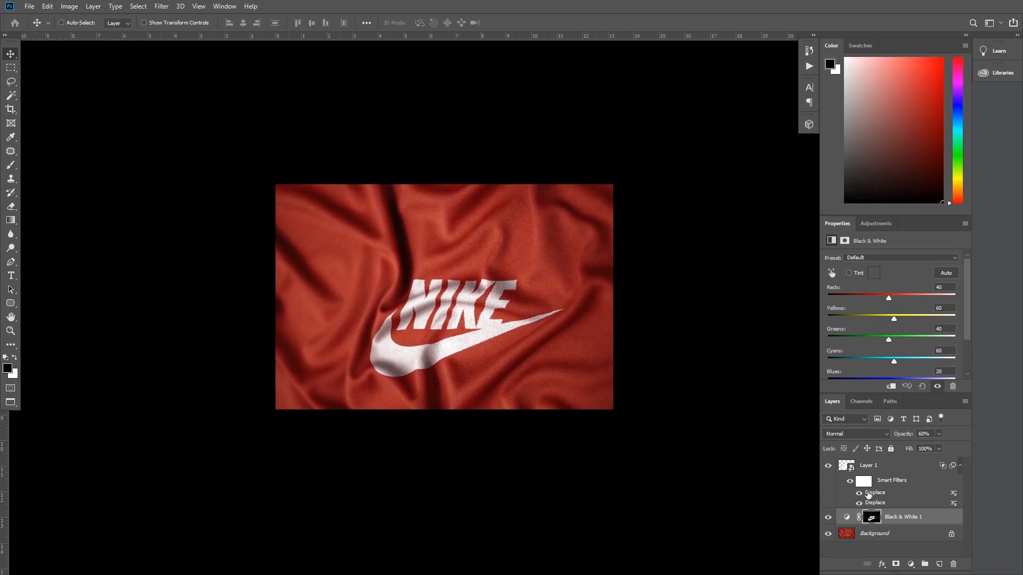
Step: Group the logo layer with the Black & White adjustment layer and name the group Nike
click(892, 468)
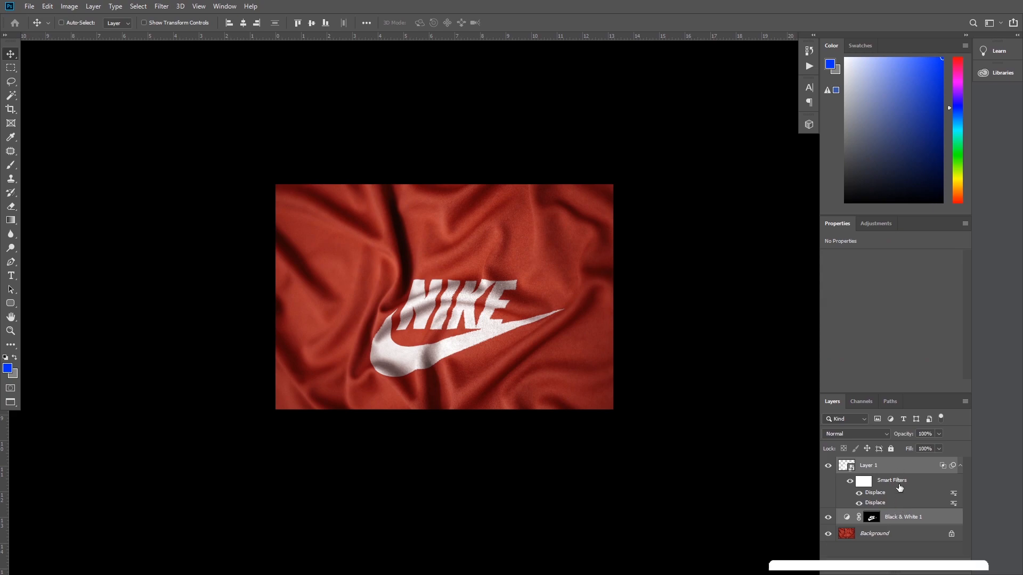
click(925, 564)
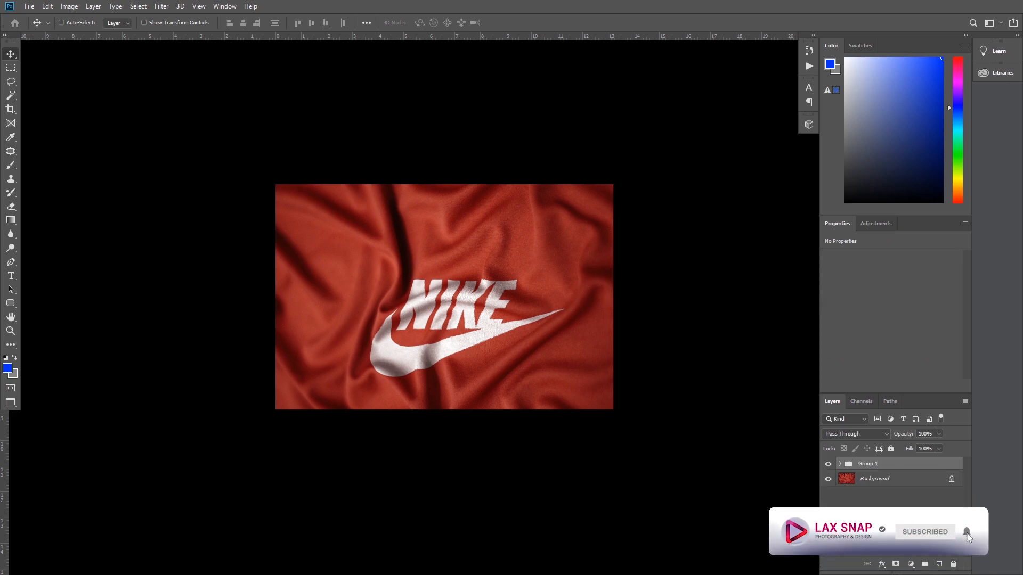
double_click(868, 464)
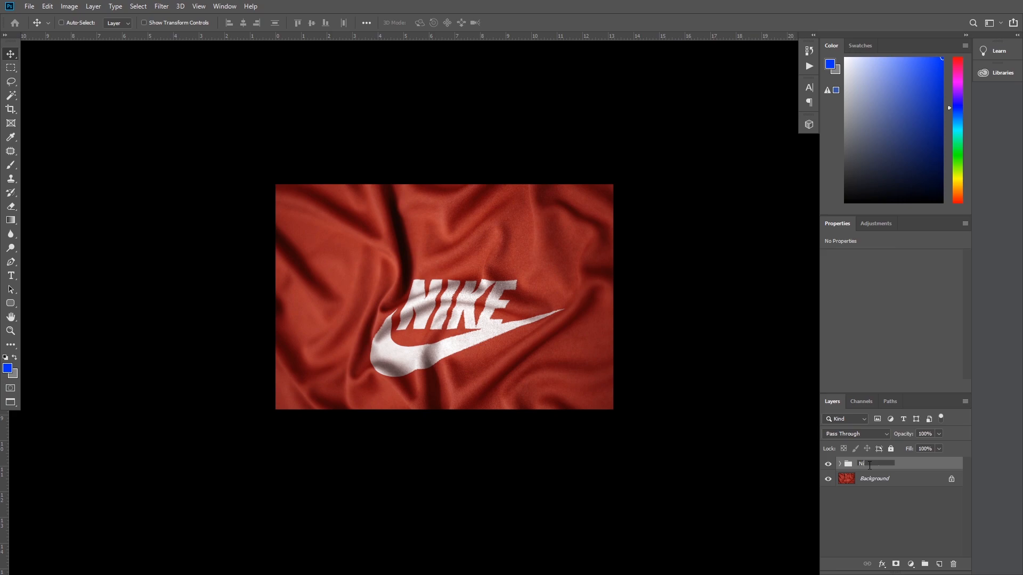
click(888, 514)
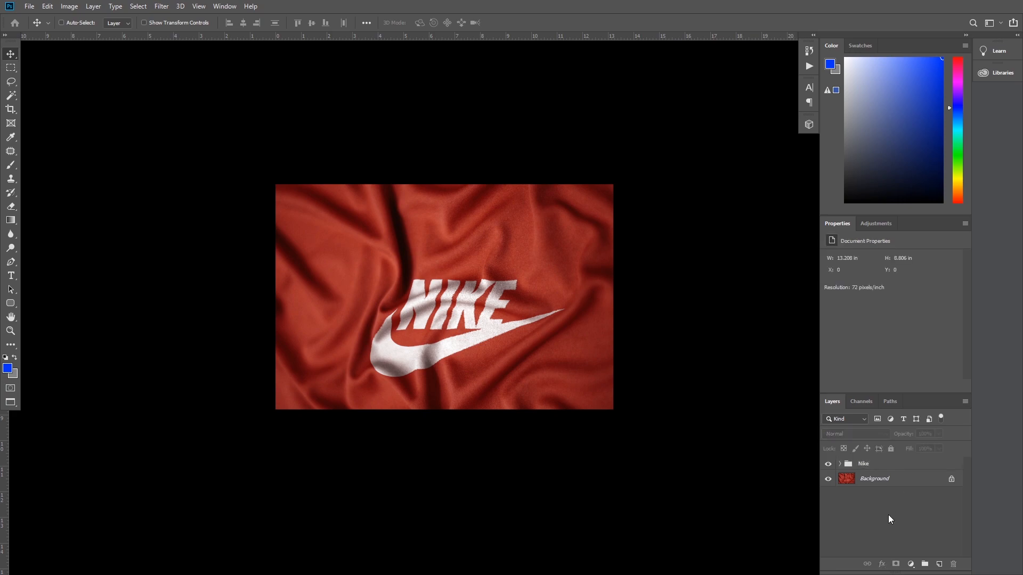
Step: Hide the Nike group and open the image 800px-Epson_logo.svg
click(828, 464)
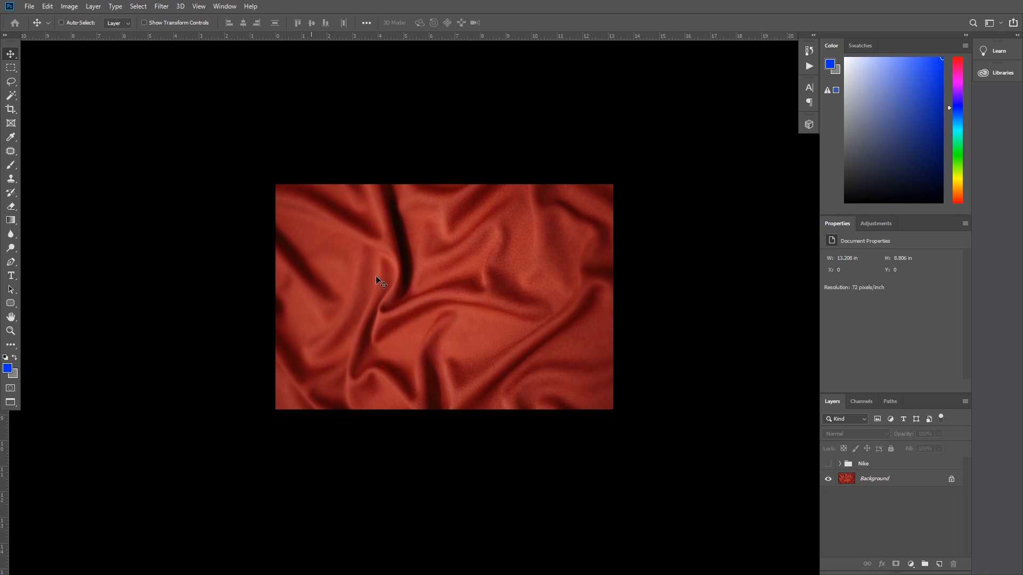
key(ctrl+o)
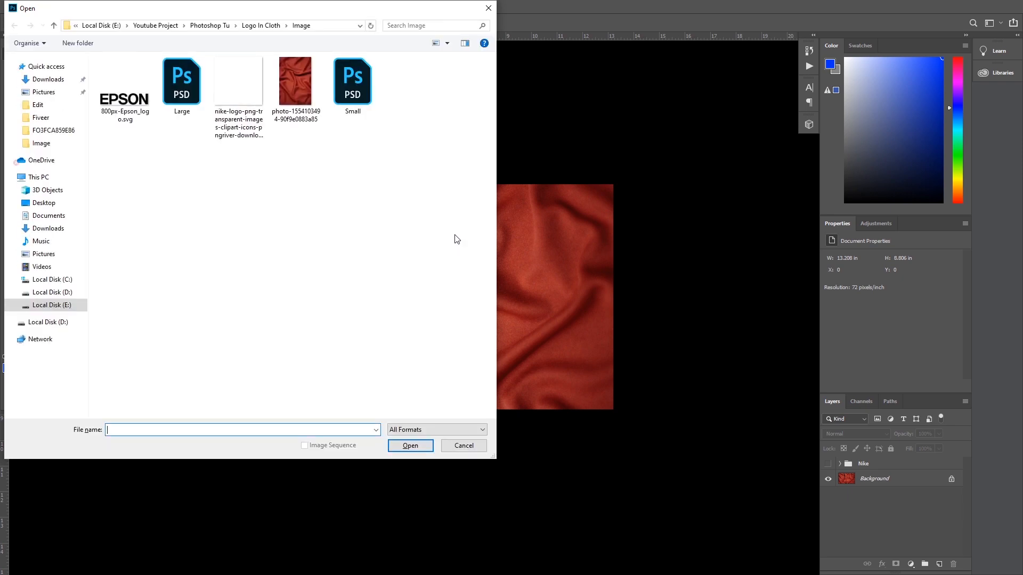
click(123, 98)
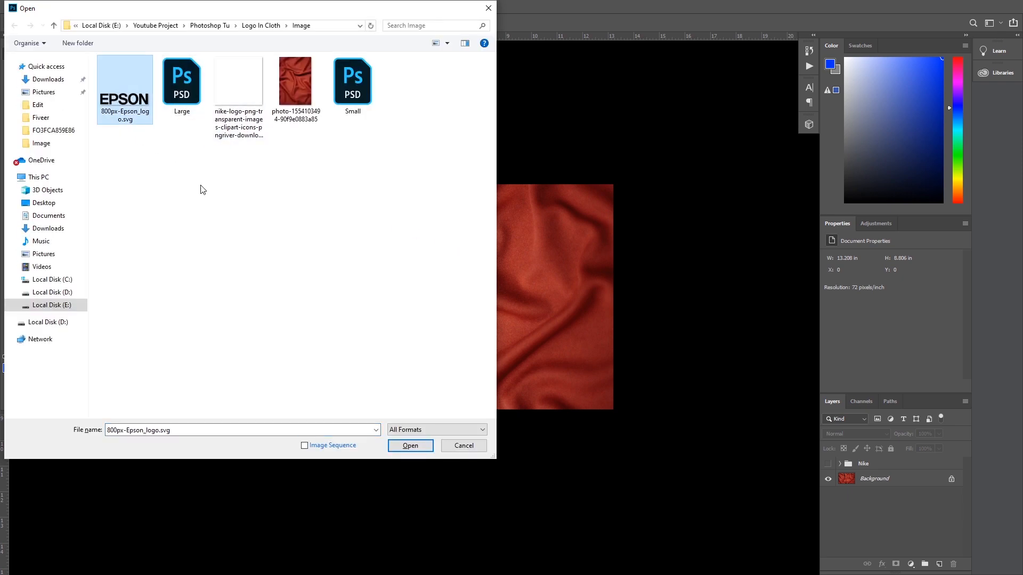
click(396, 442)
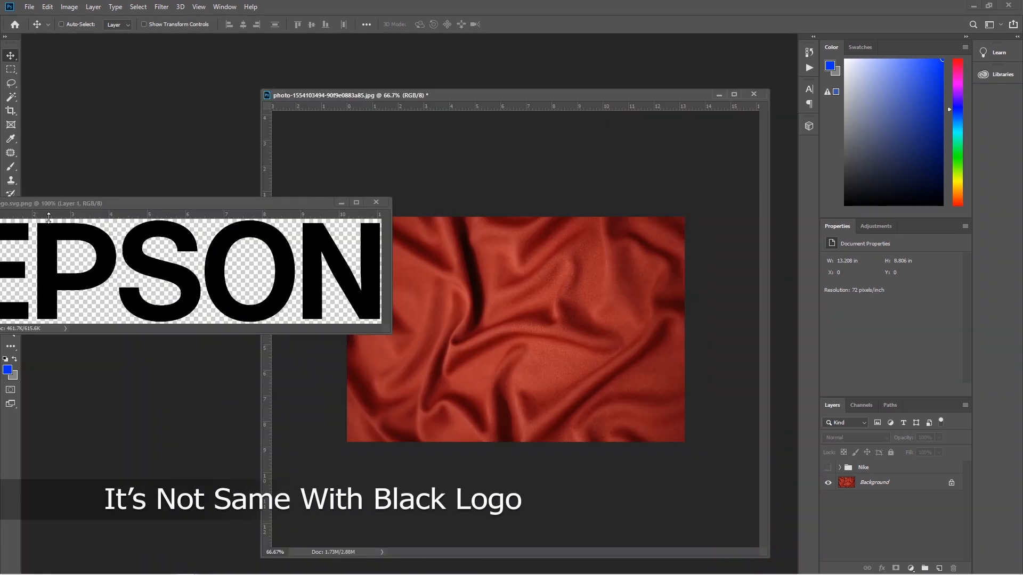
Step: Copy the black EPSON logo into the fabric document as a new layer, placed just below the fabric's center
click(48, 217)
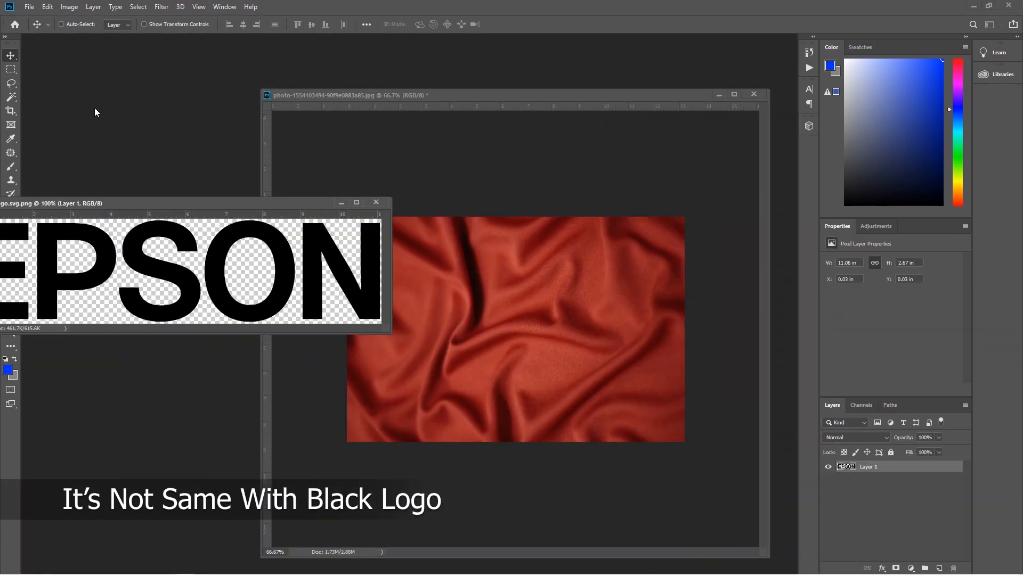
drag(152, 267, 488, 343)
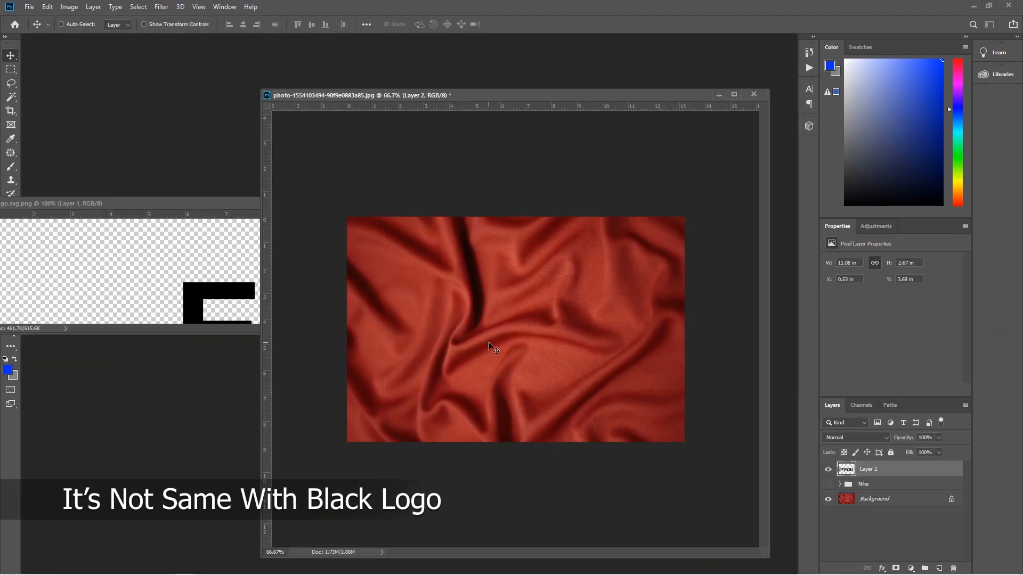
click(142, 257)
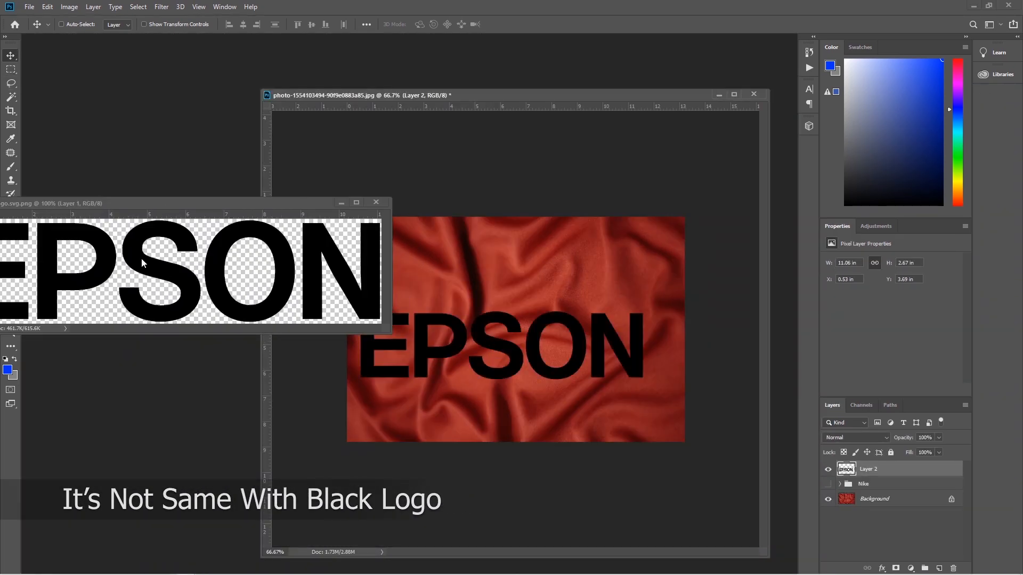
Step: Close the Epson source image and reposition the black EPSON logo near the center of the red fabric
click(376, 202)
drag(545, 344, 541, 341)
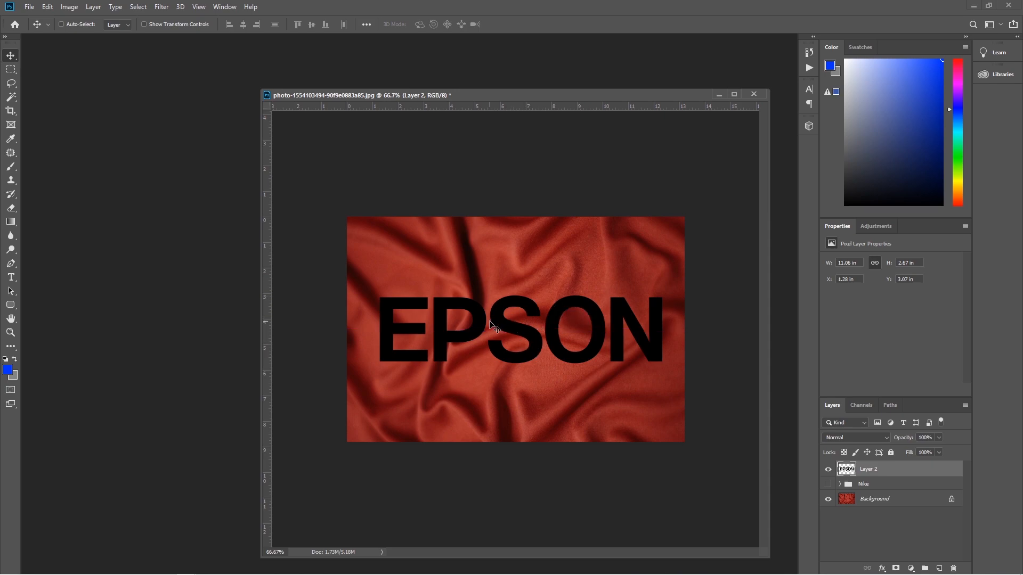
key(ctrl+t)
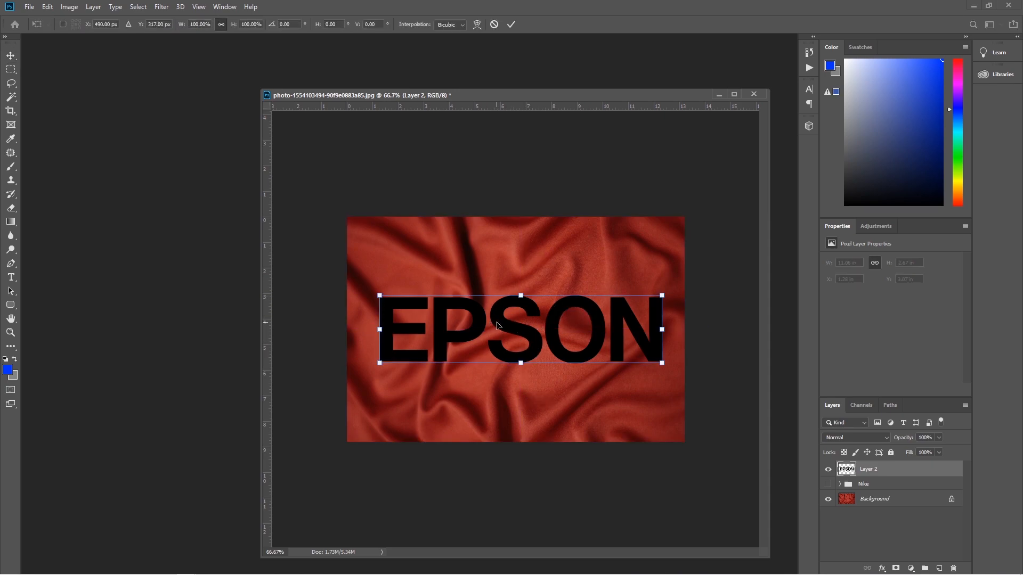
key(Return)
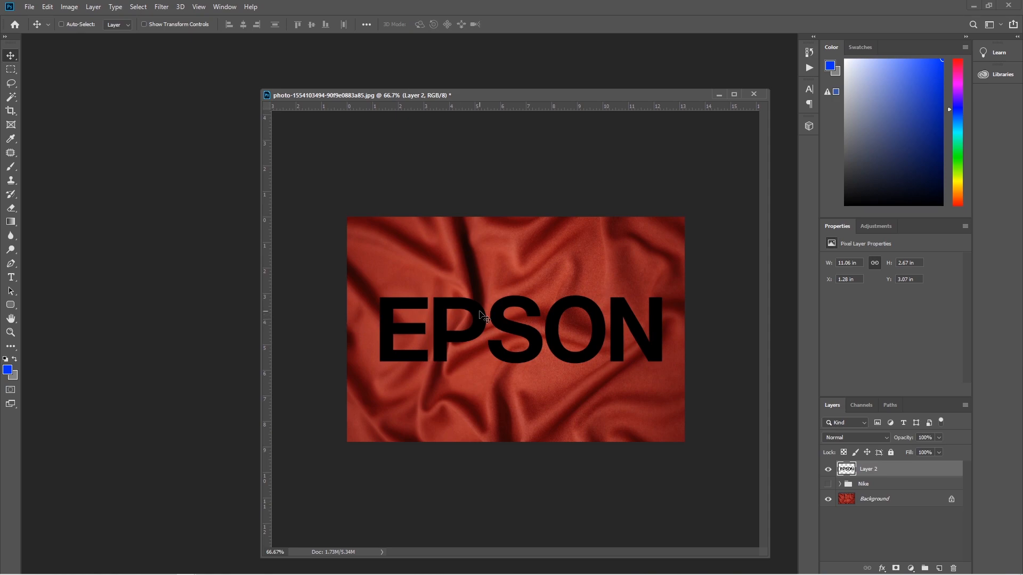
Step: Convert the EPSON logo layer for smart filters and scale it to 87%, centered on the fabric
click(161, 6)
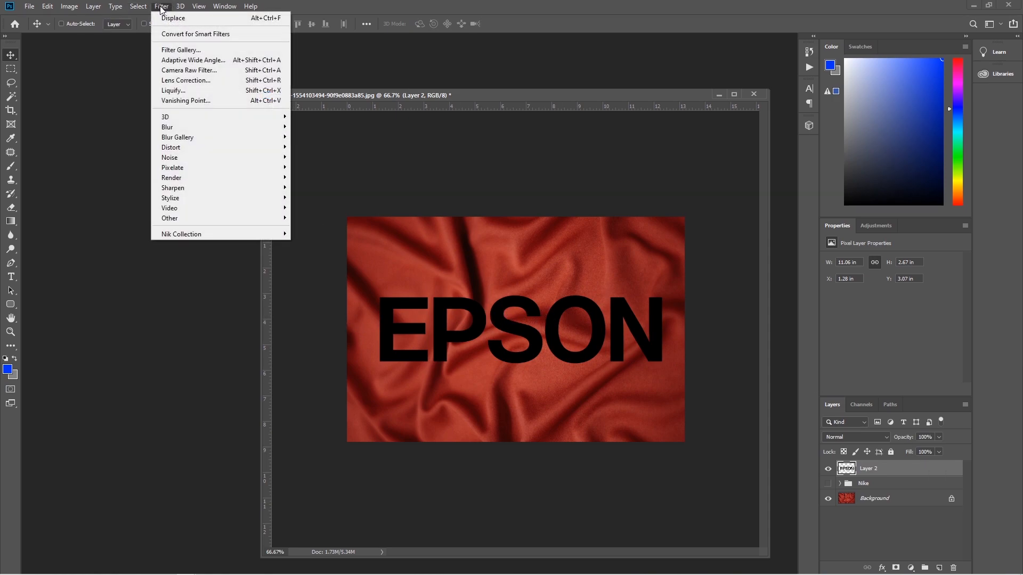
click(199, 34)
click(494, 217)
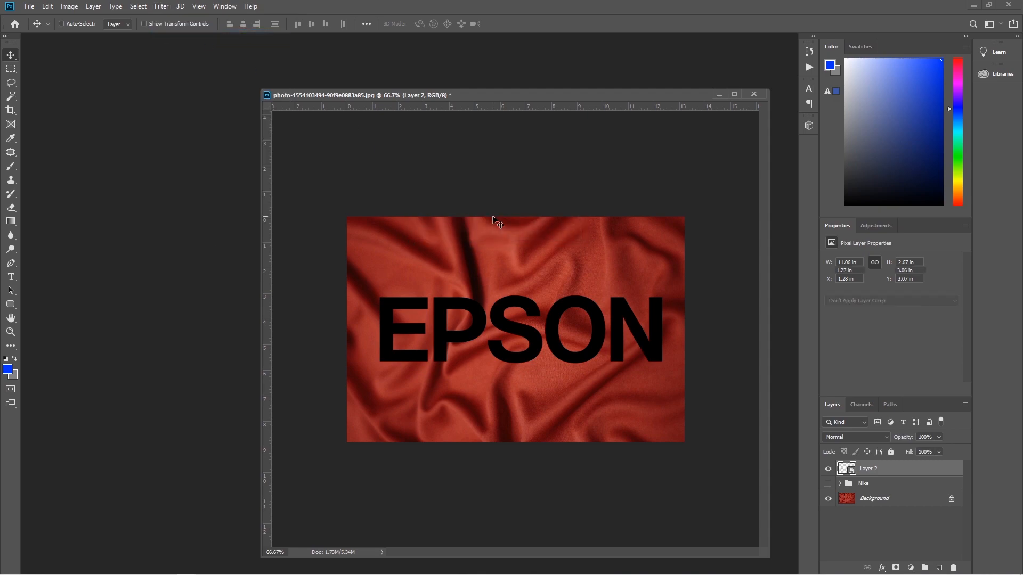
key(ctrl+t)
drag(663, 292, 626, 305)
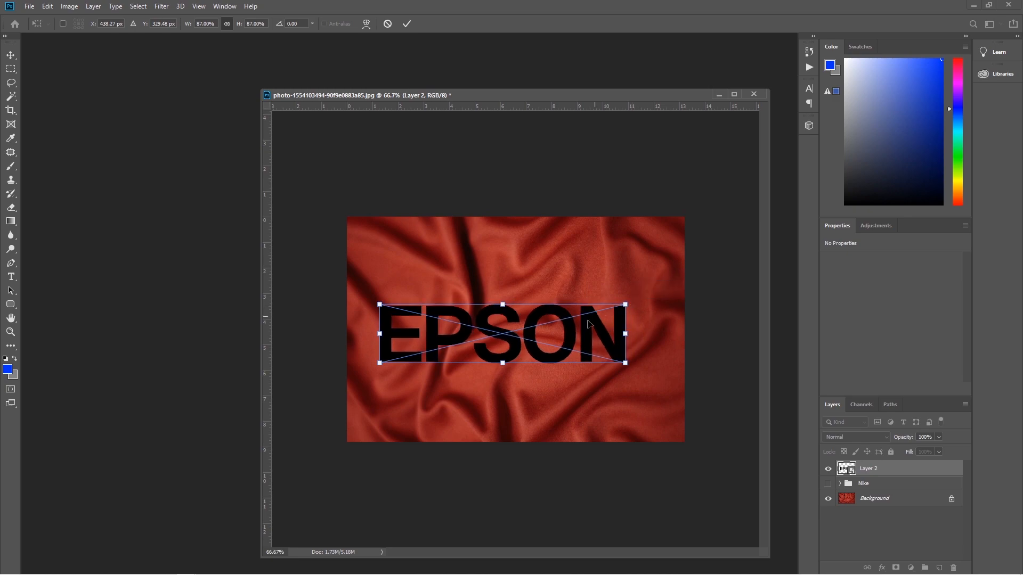
drag(586, 331, 596, 330)
key(Return)
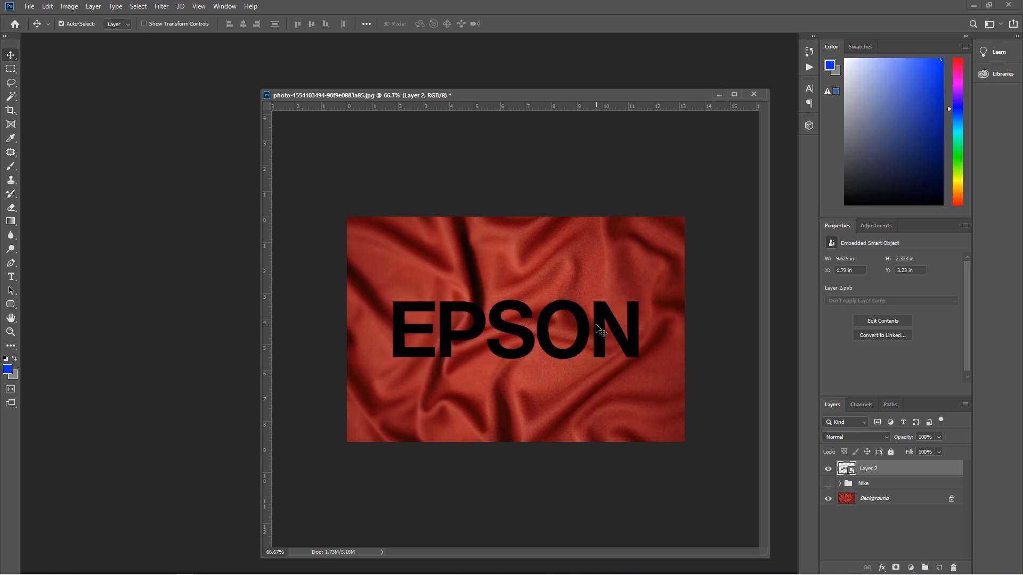
Step: Show the fabric document in full screen mode with the menu bar and enlarge the image
key(ctrl)
click(733, 95)
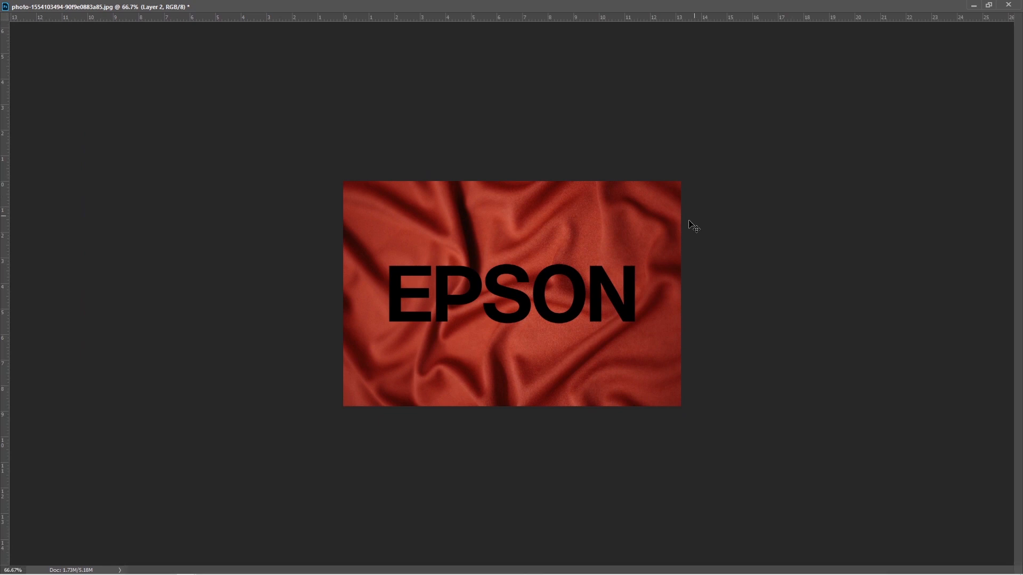
key(f)
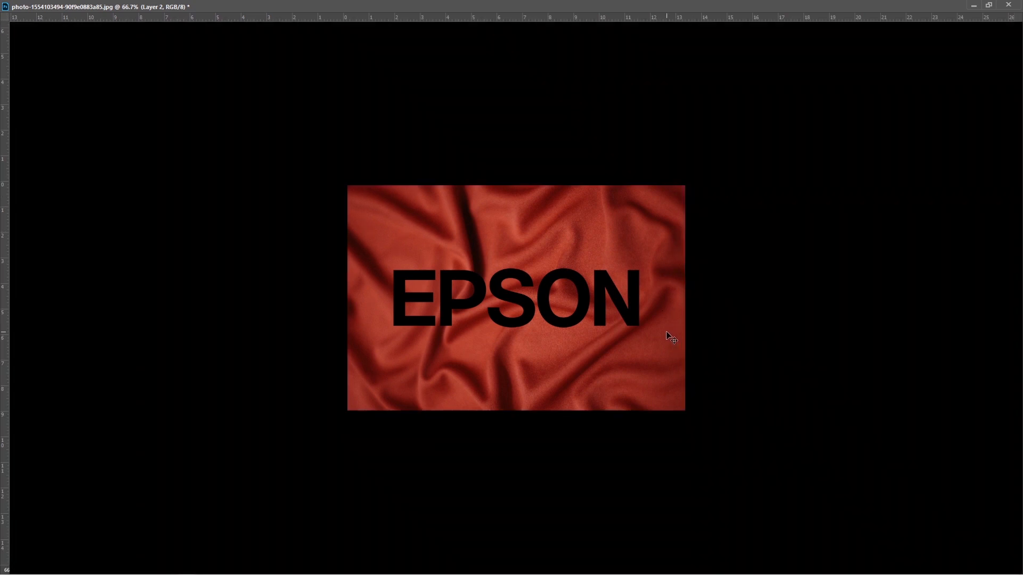
key(f)
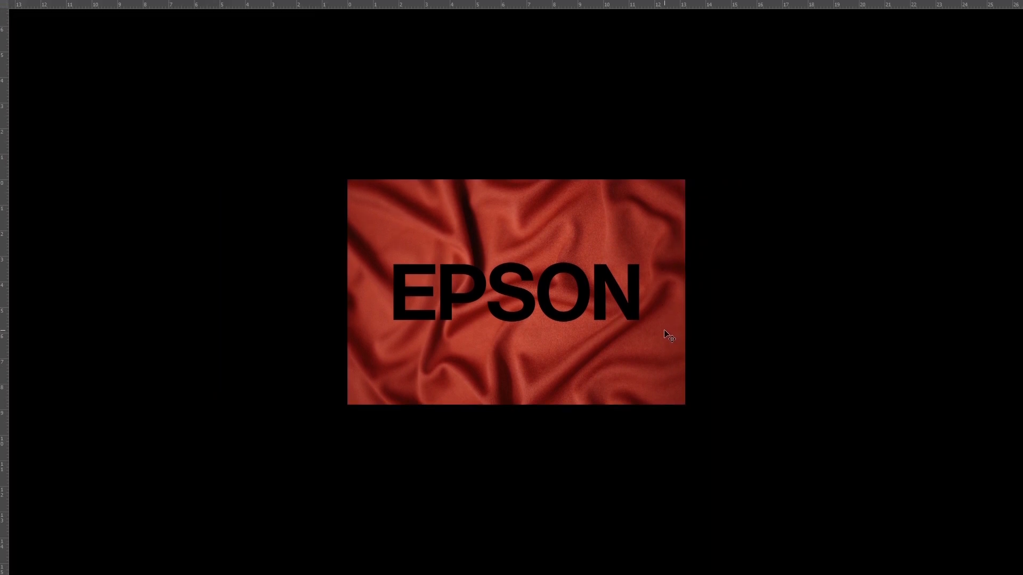
key(f)
drag(545, 350, 509, 358)
scroll(518, 351, up, 1)
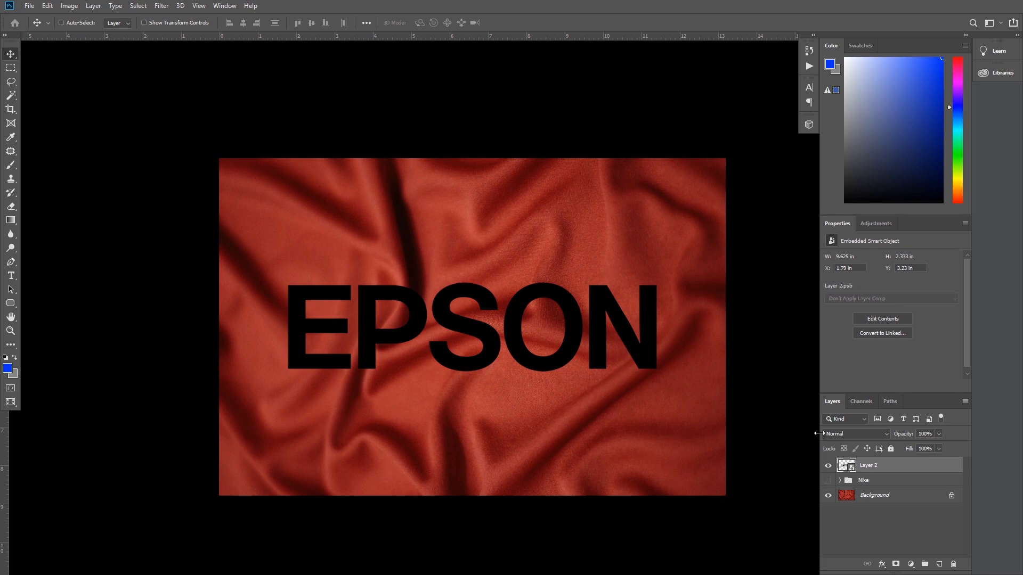
Step: Apply a Displace filter to the EPSON logo with both scales at 10, Stretch To Fit, Repeat Edge Pixels and a saved displacement map
click(161, 6)
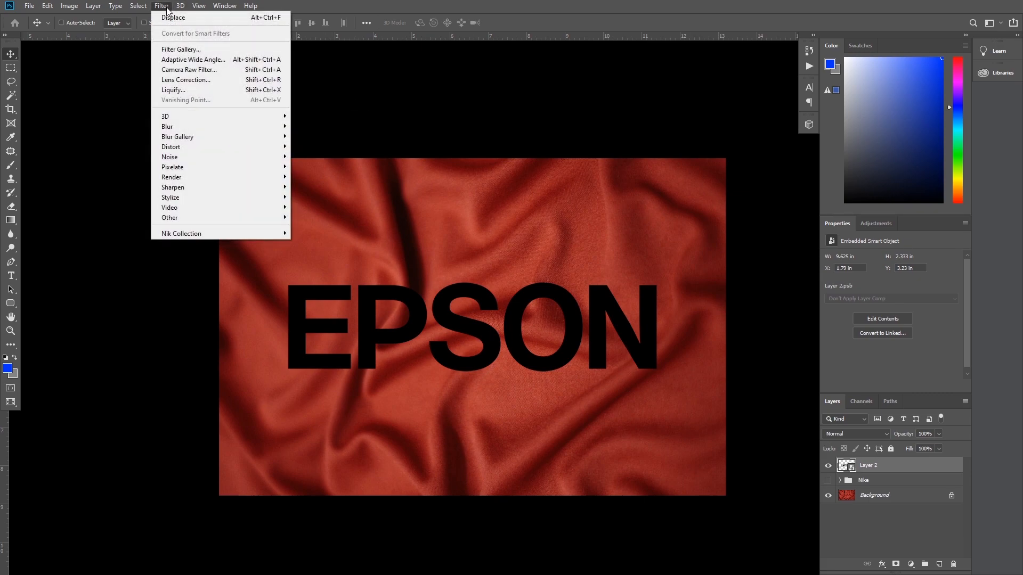
mouse_move(239, 147)
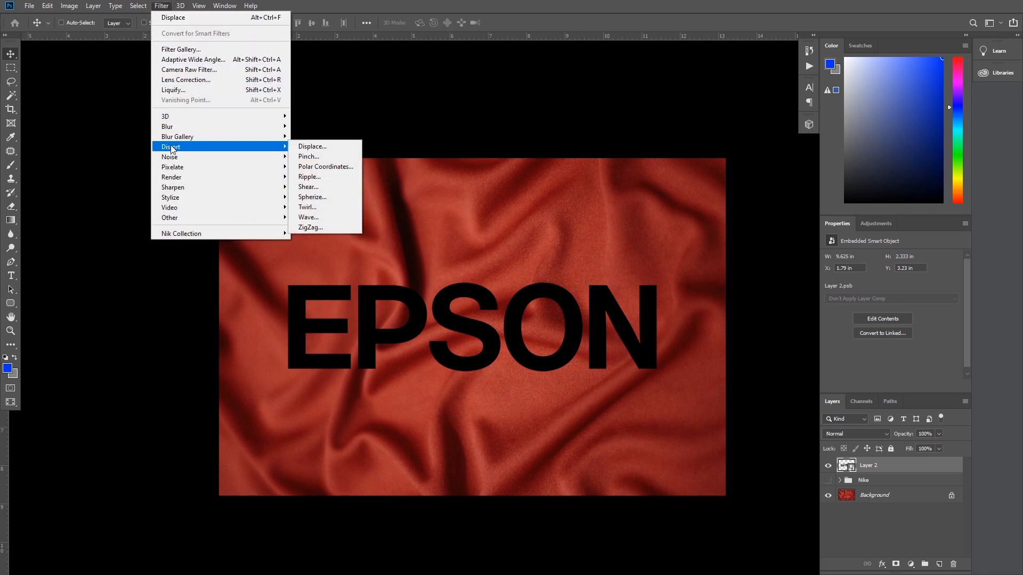
click(336, 148)
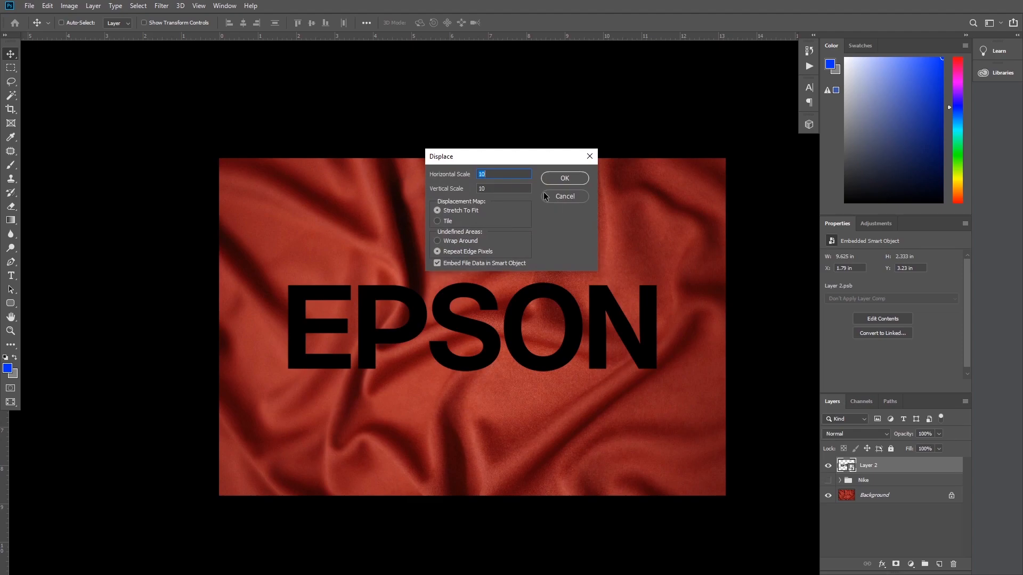
click(554, 181)
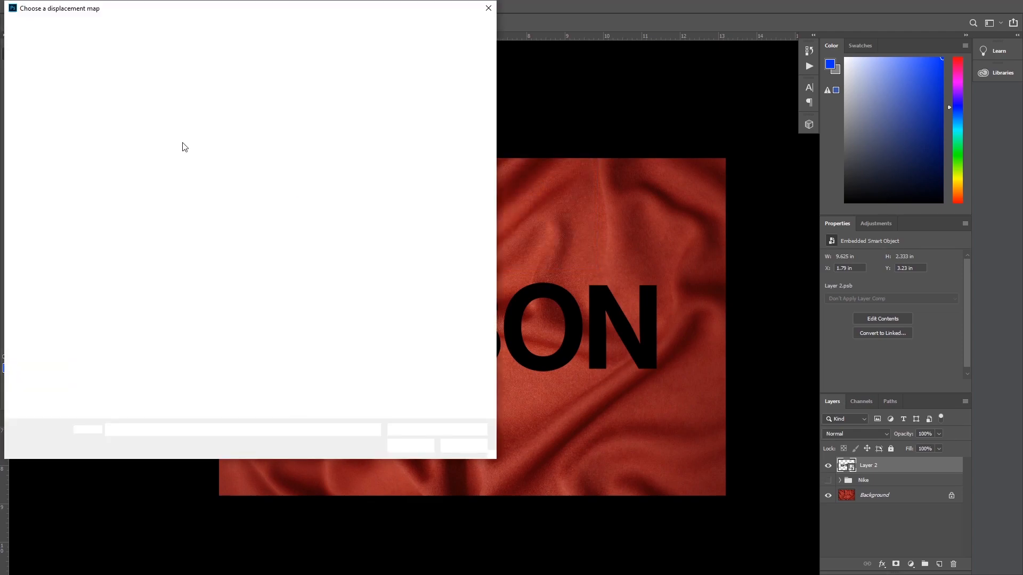
double_click(116, 85)
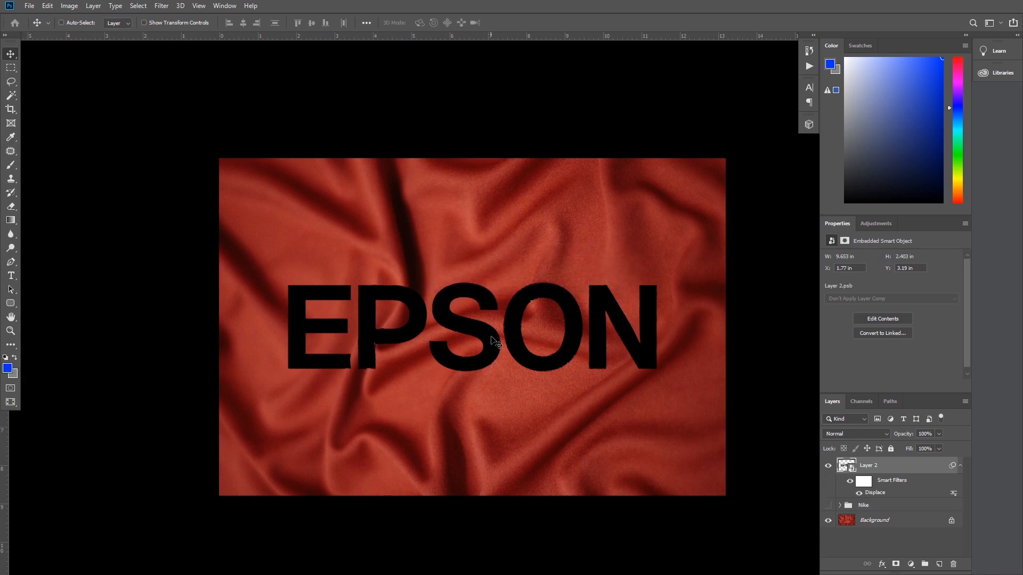
key(ctrl+plus)
key(ctrl+plus)
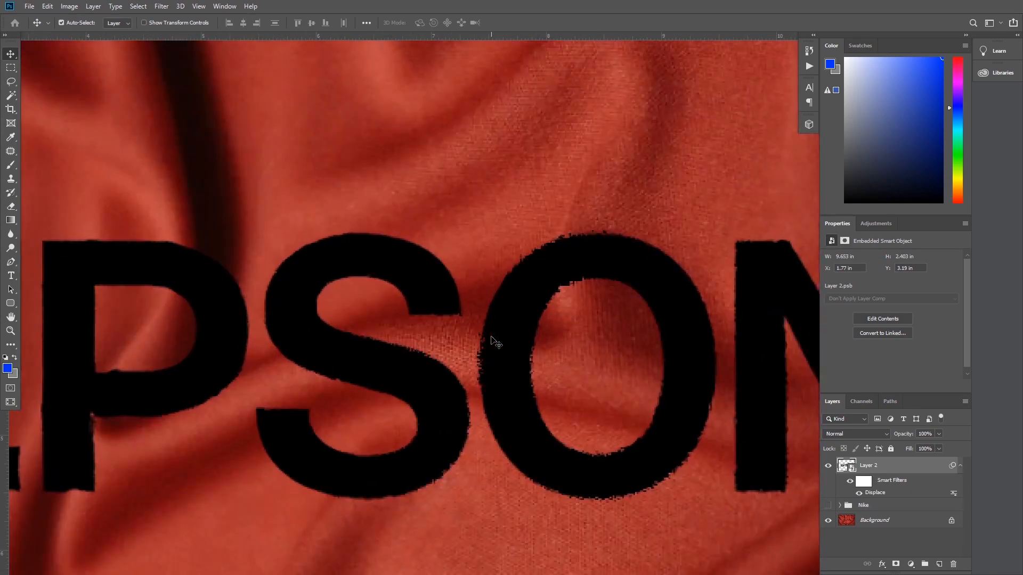
key(ctrl+minus)
key(ctrl+minus)
key(ctrl+minus)
key(ctrl+minus)
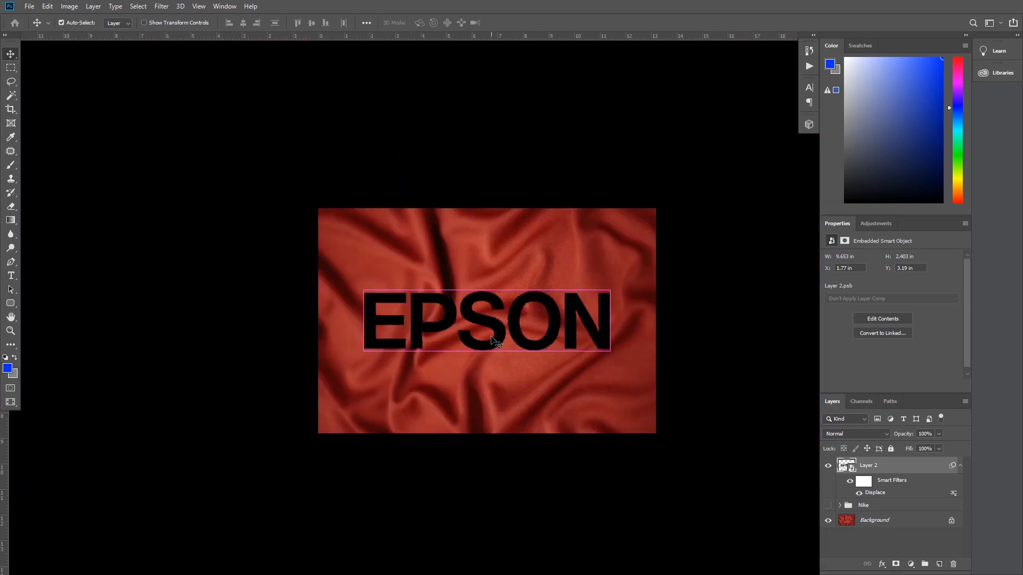
Step: Add a second Displace filter to the EPSON logo with both scales at 10, using the other displacement map file
click(154, 7)
mouse_move(179, 141)
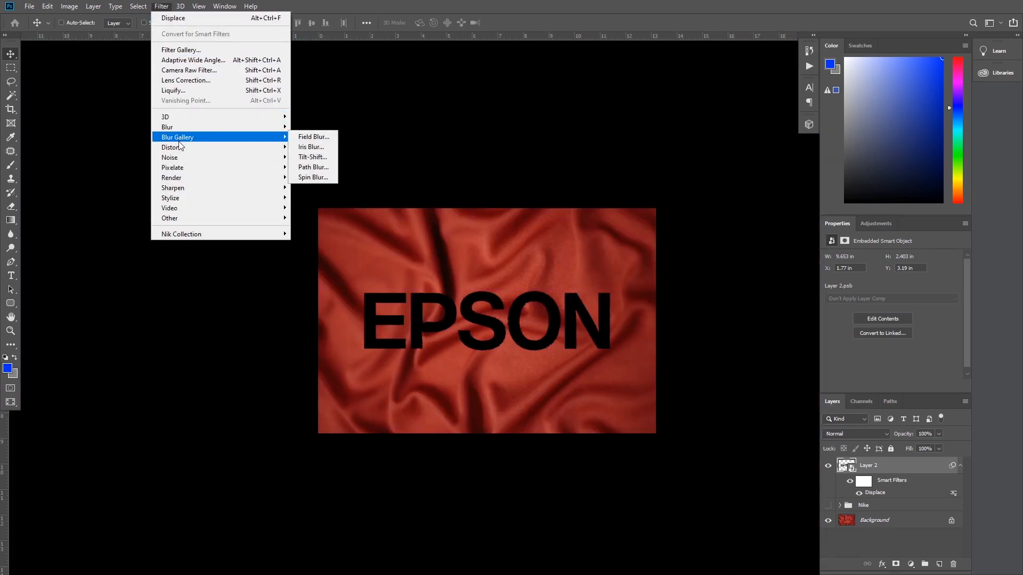
click(315, 147)
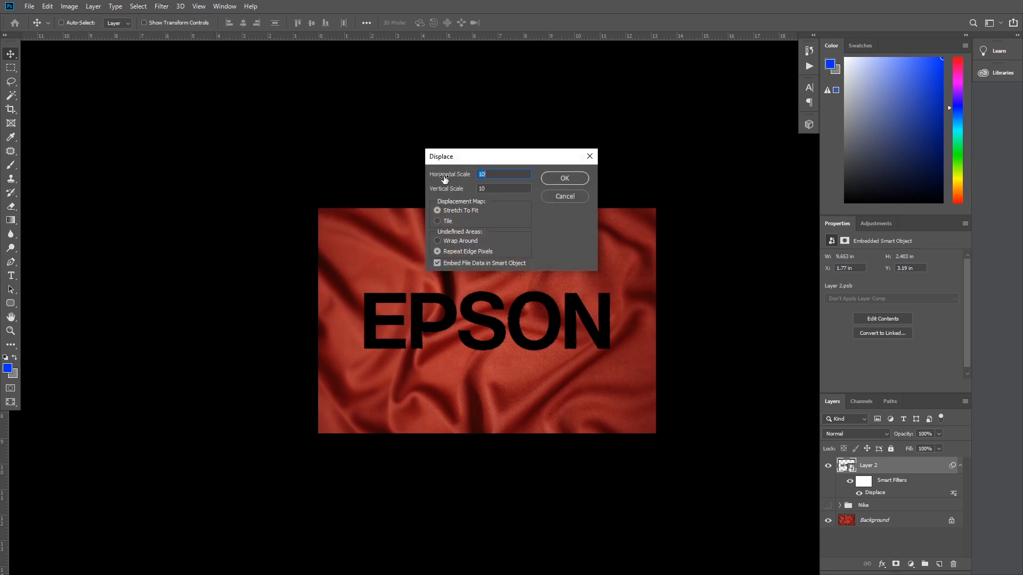
click(577, 179)
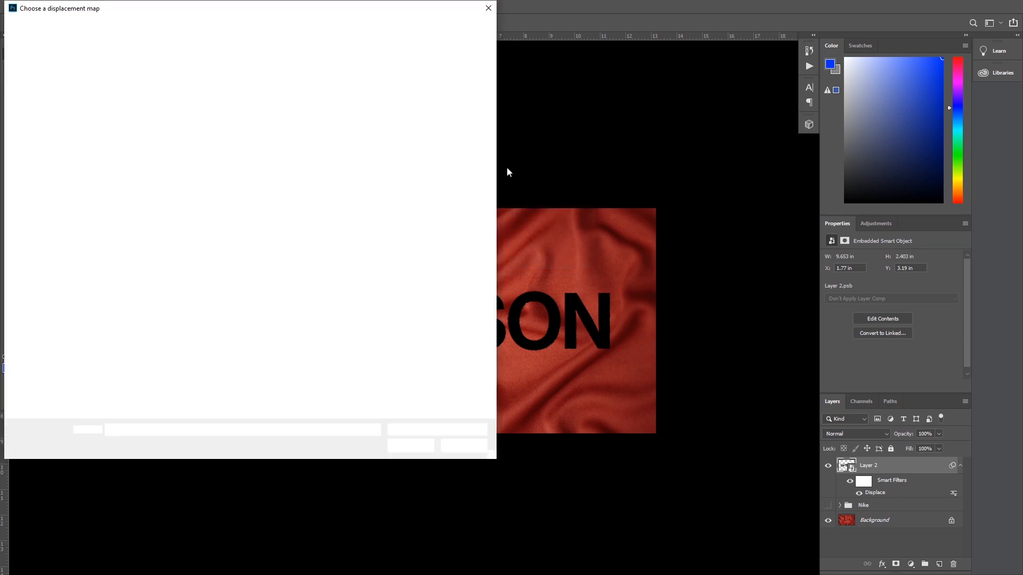
double_click(124, 74)
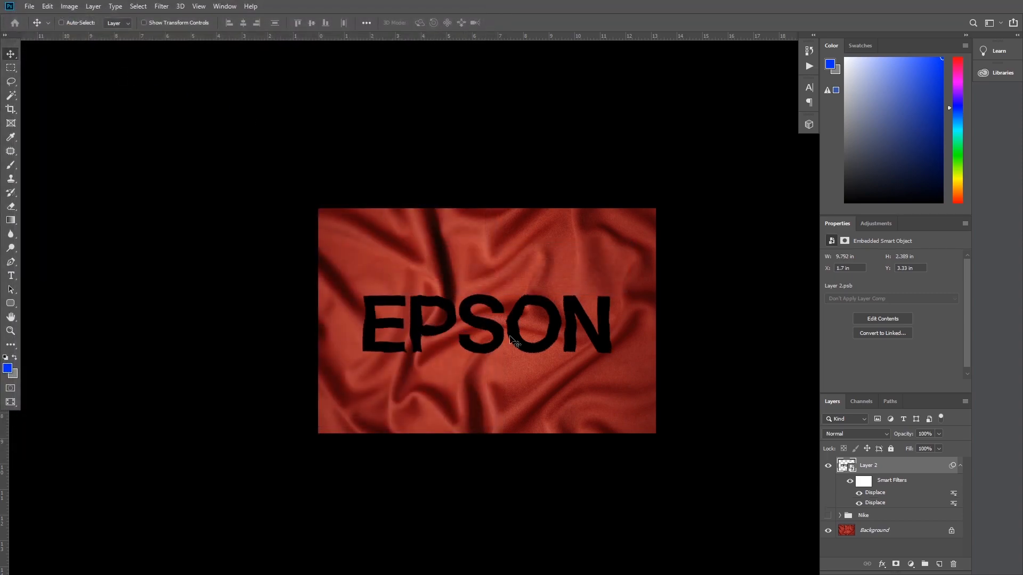
key(ctrl+plus)
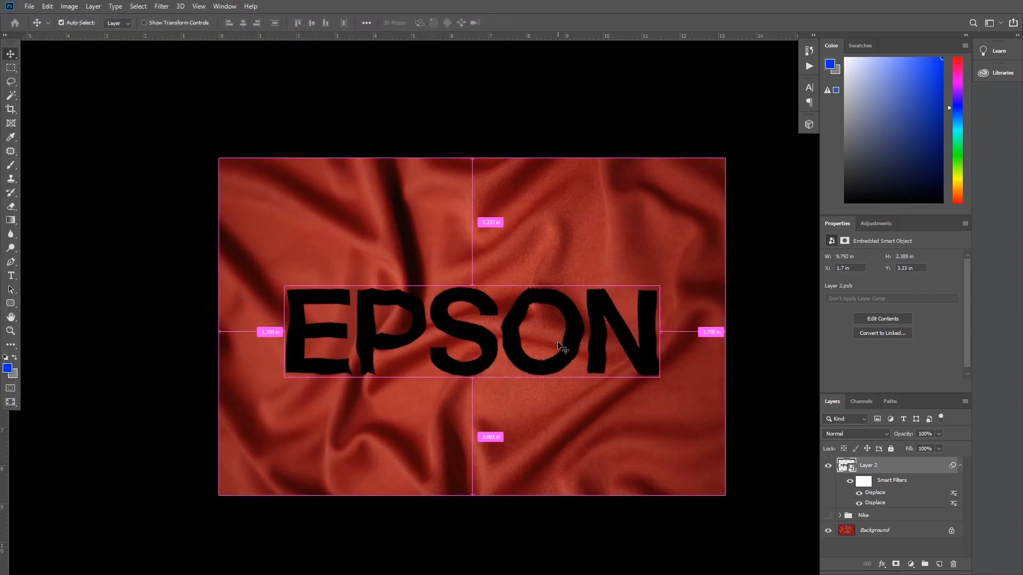
drag(535, 359, 508, 359)
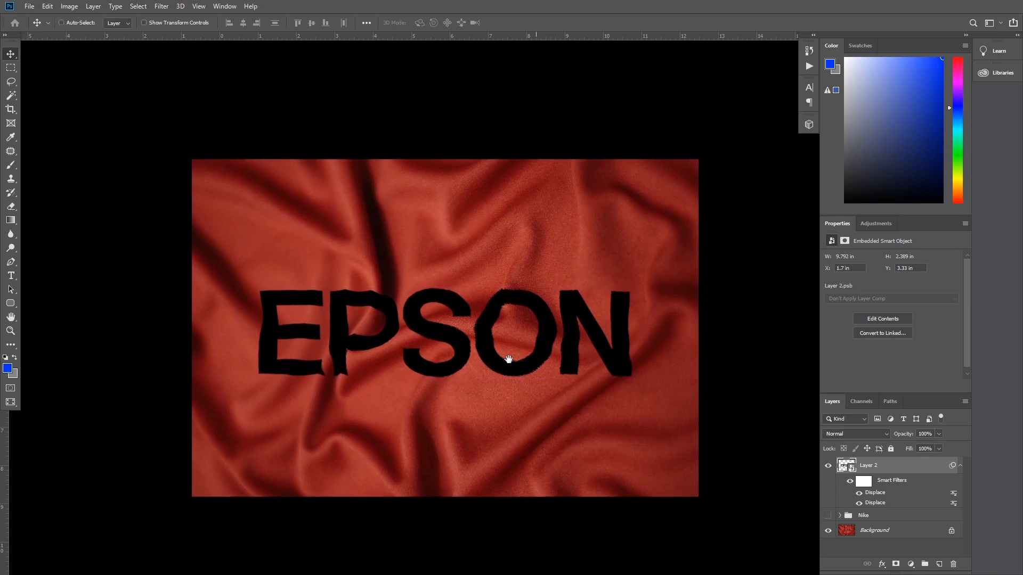
Step: Blend the EPSON logo into the fabric by splitting the Blend If Underlying Layer highlight slider to 74 / 140
double_click(907, 468)
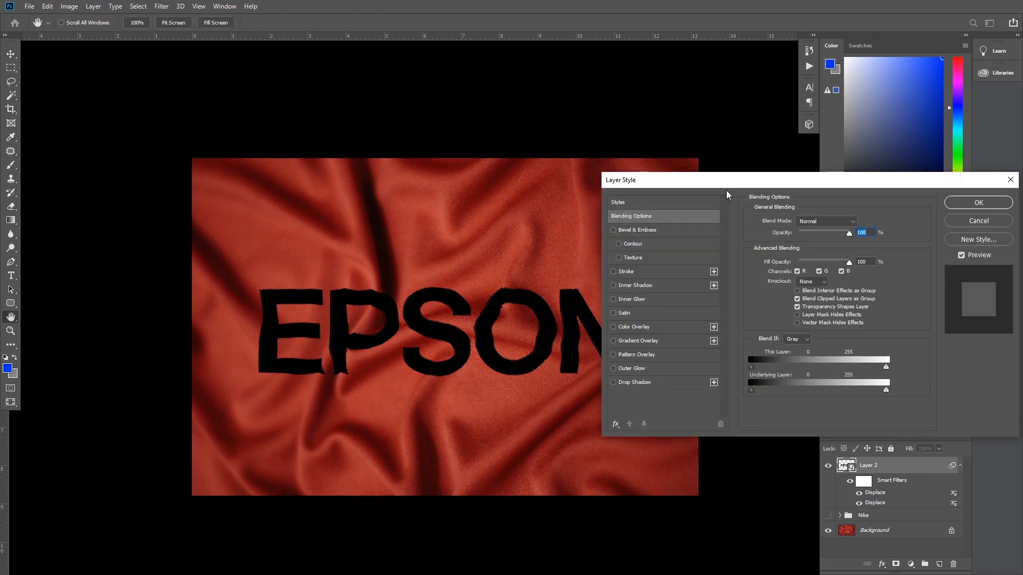
drag(734, 183, 737, 86)
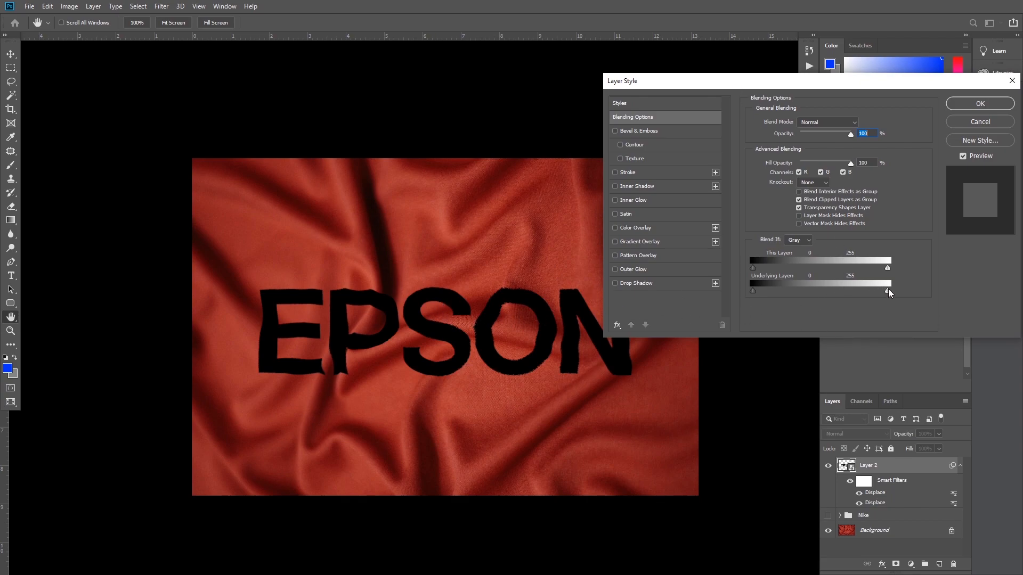
drag(888, 293, 862, 294)
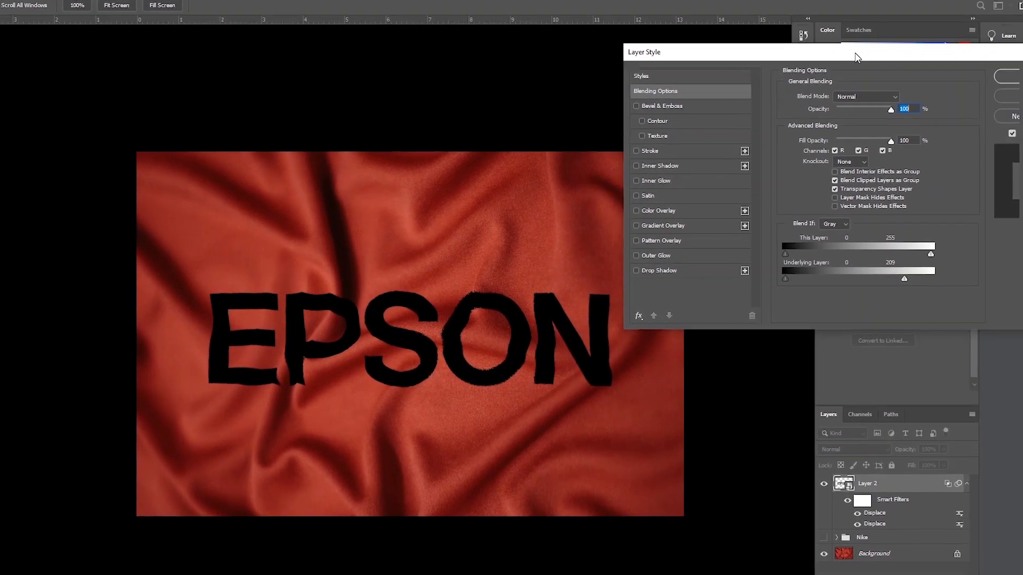
drag(906, 281, 903, 282)
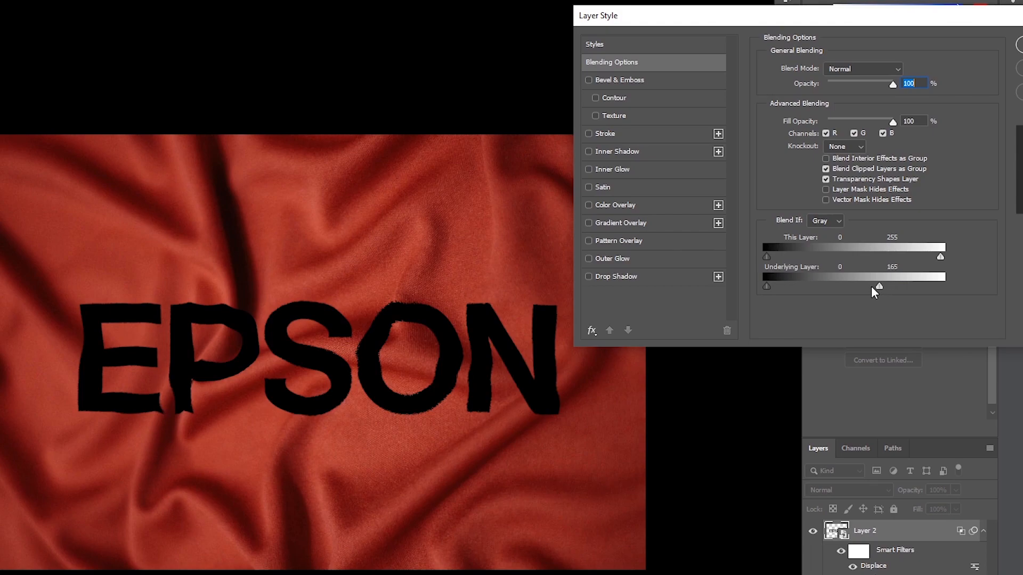
drag(869, 286, 831, 287)
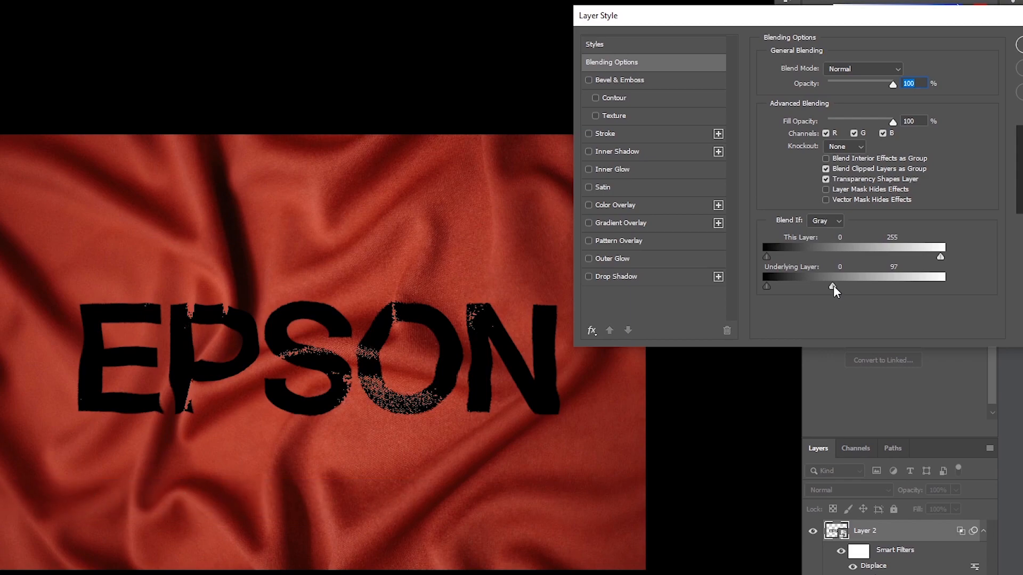
drag(832, 286, 869, 273)
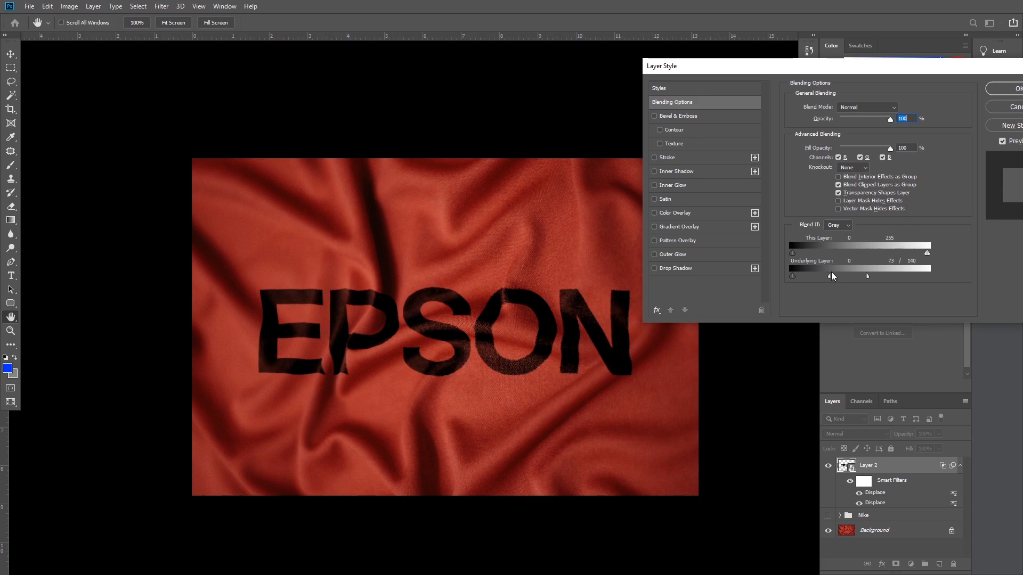
drag(836, 276, 834, 275)
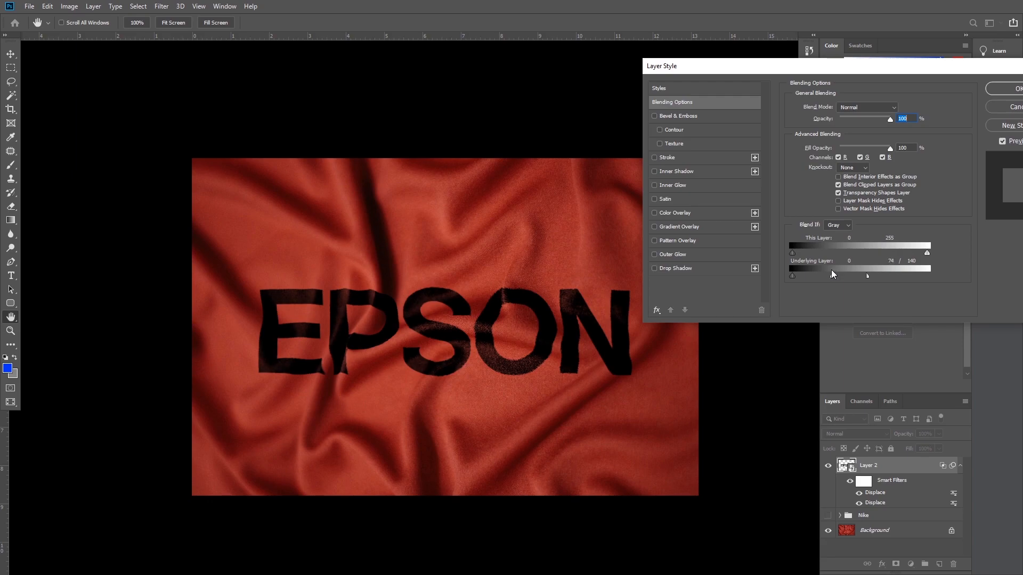
click(1004, 89)
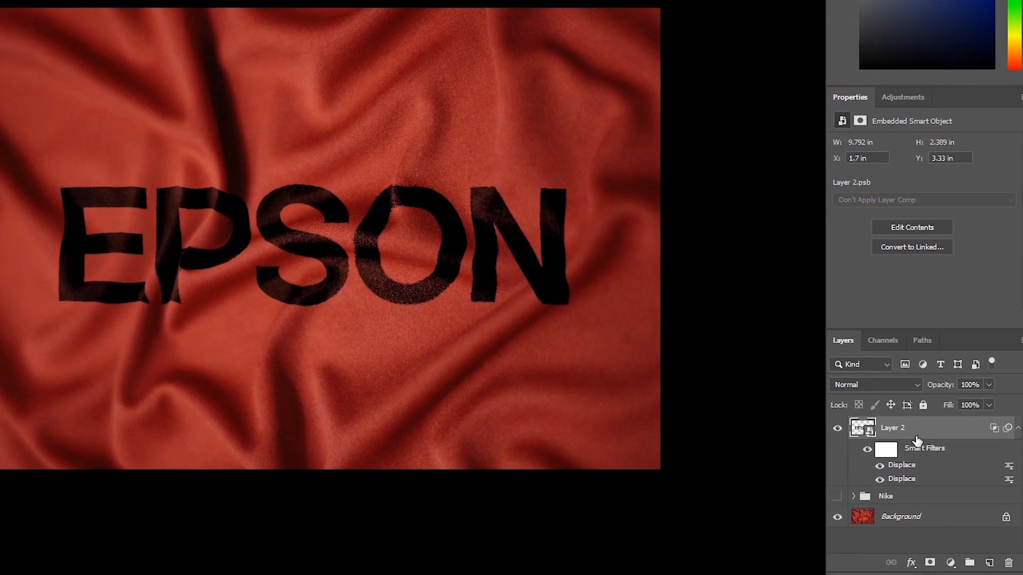
Step: Load the EPSON logo's outline as a selection and add a Black & White adjustment layer from it directly above the Background
ctrl+click(858, 428)
click(905, 518)
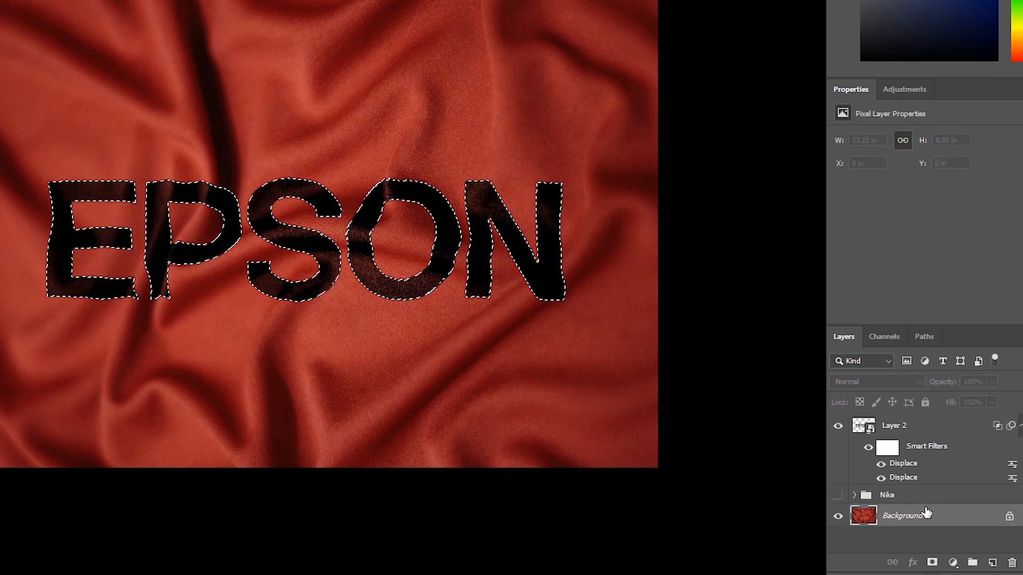
click(953, 562)
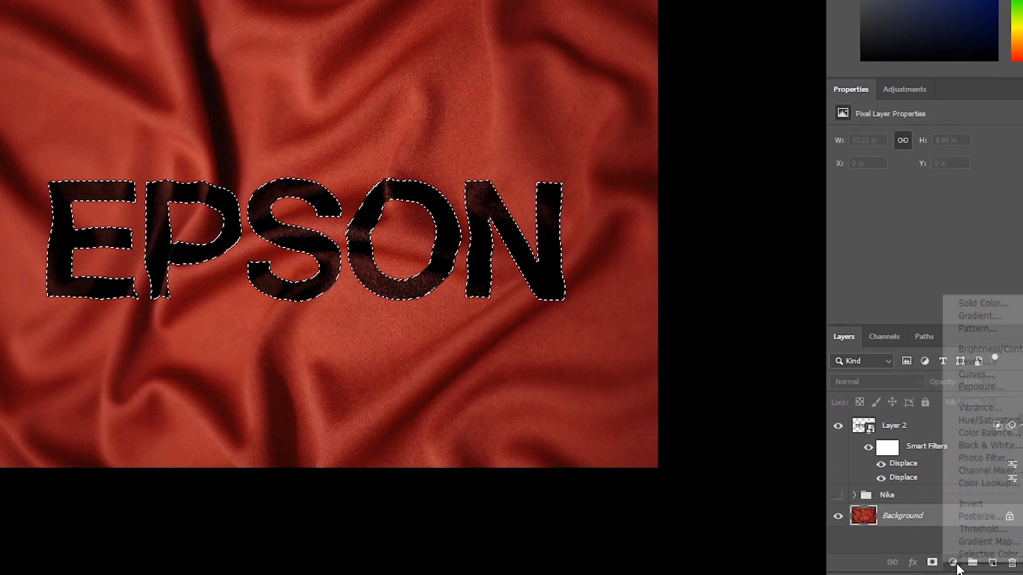
click(986, 445)
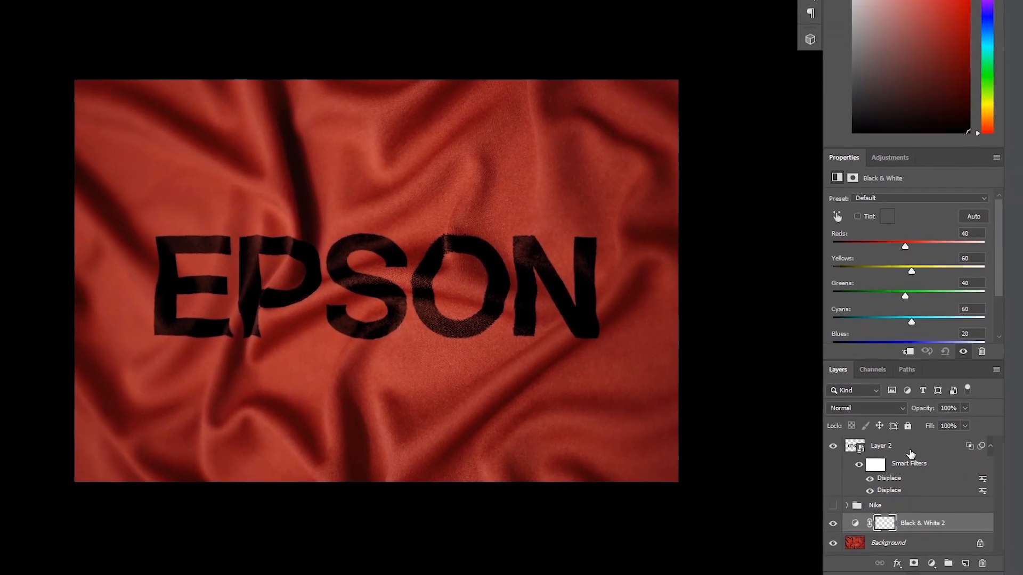
Step: Refine the EPSON logo's fabric blending by setting the Blend If Underlying Layer highlight split to 57 / 136
key(ctrl+plus)
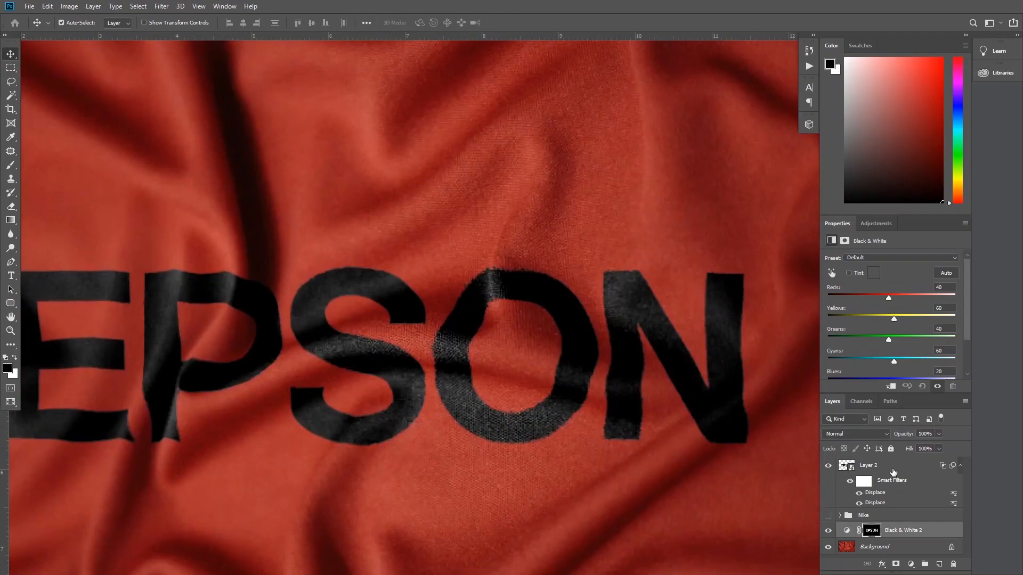
key(ctrl+minus)
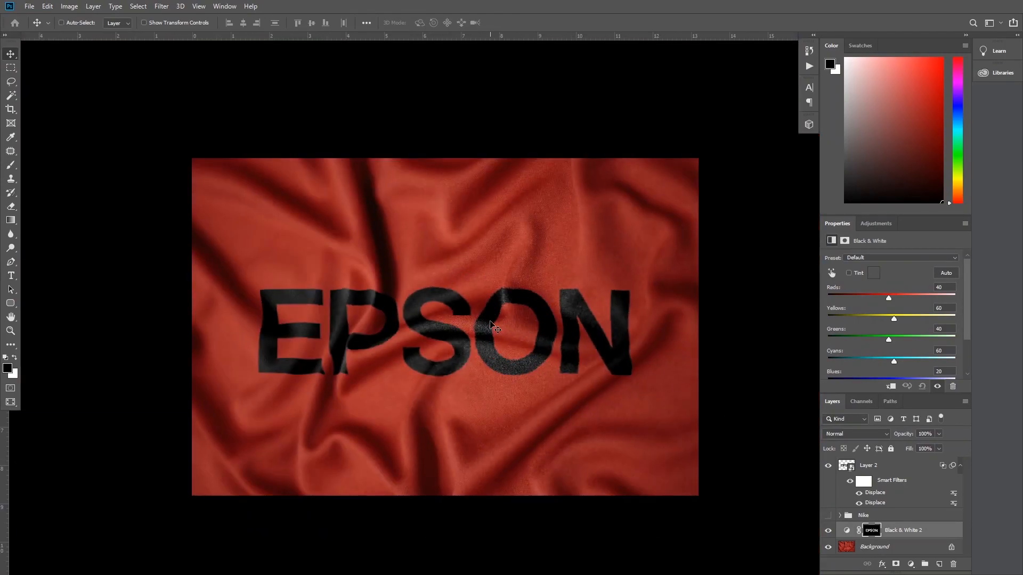
click(938, 437)
click(943, 469)
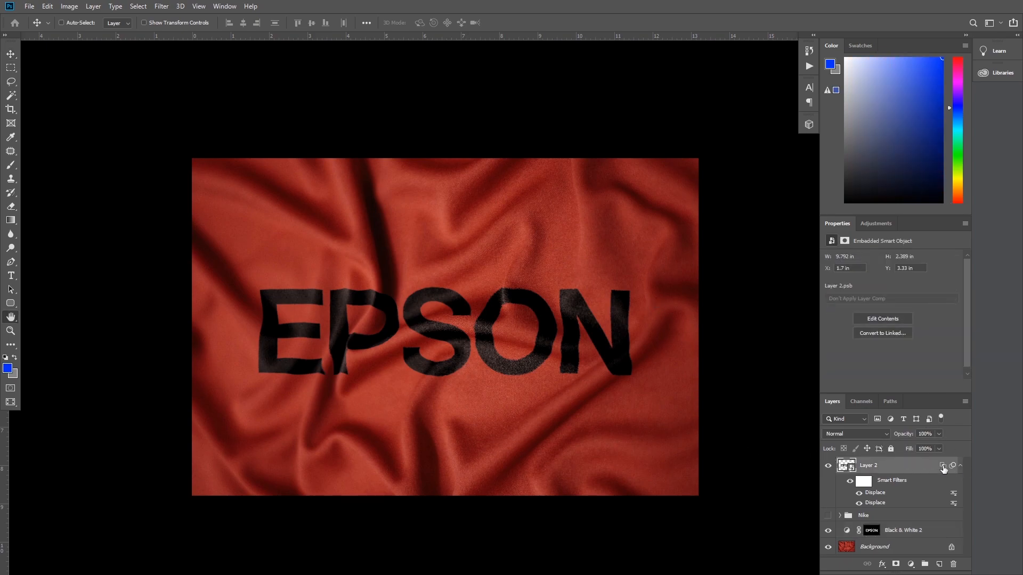
double_click(943, 468)
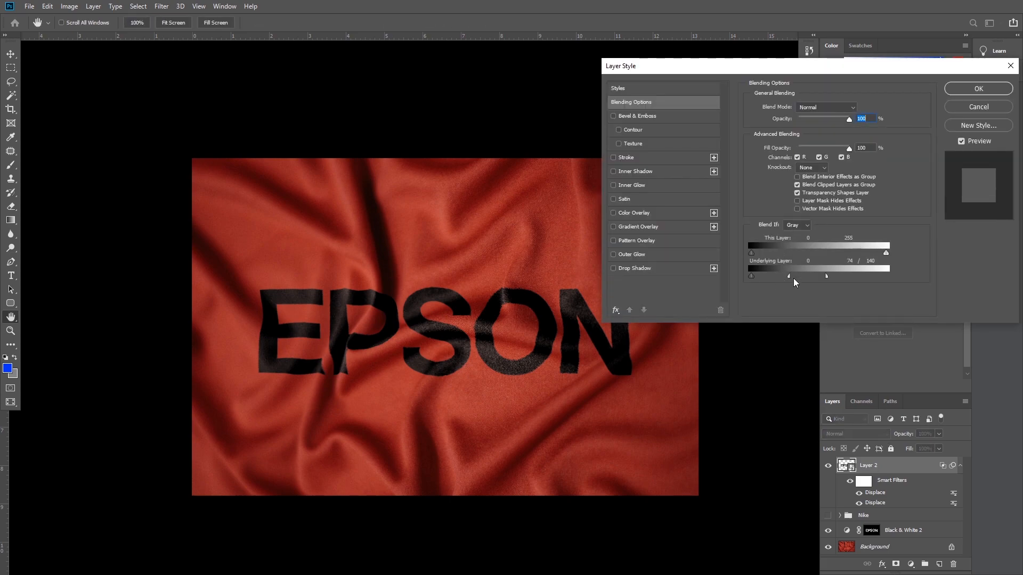
drag(789, 278, 782, 279)
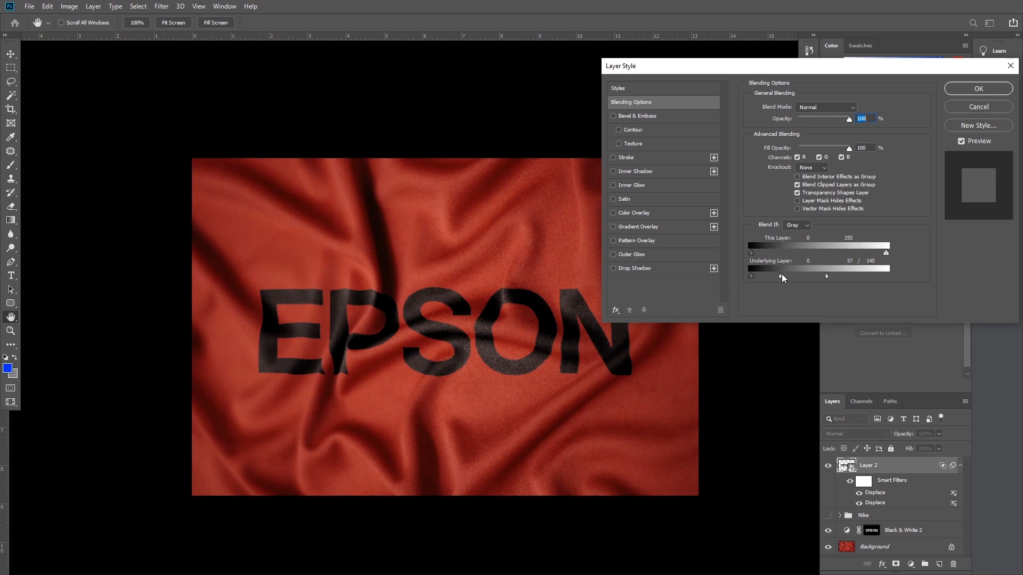
drag(826, 279, 824, 279)
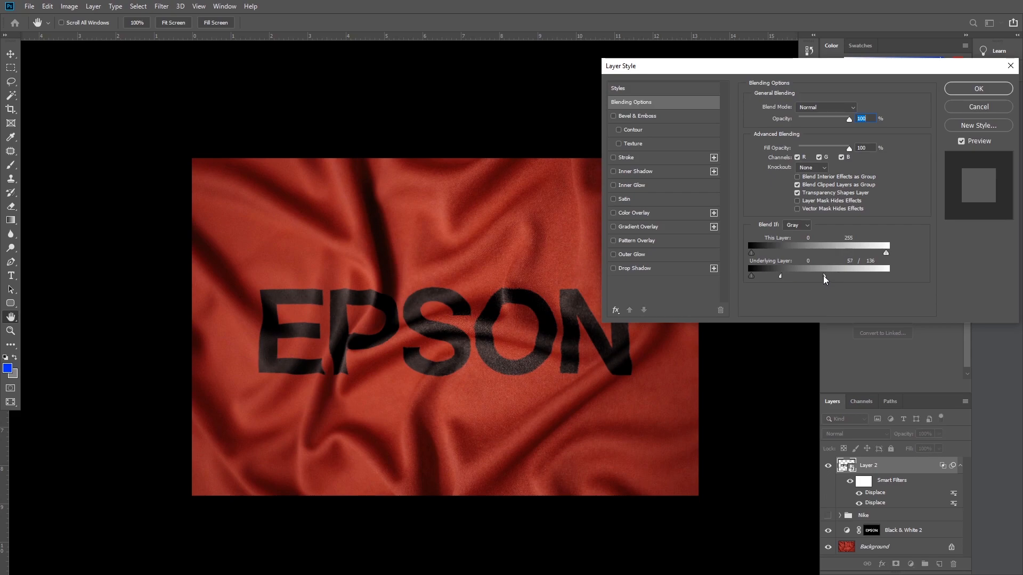
click(978, 89)
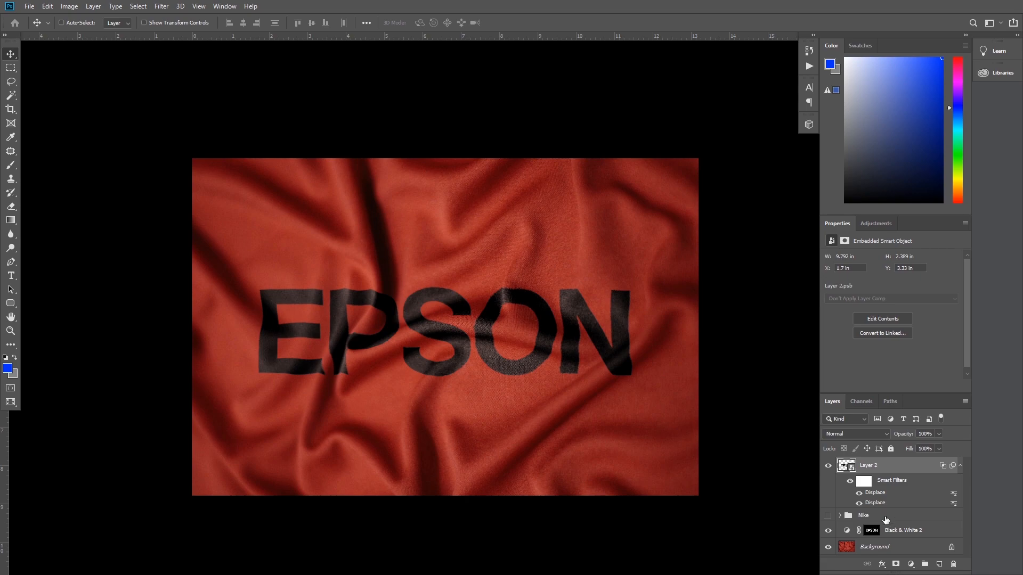
Step: Reorder the layers so the Nike group sits above the EPSON logo layer, leaving the logo directly over its Black & White adjustment
drag(922, 533, 917, 515)
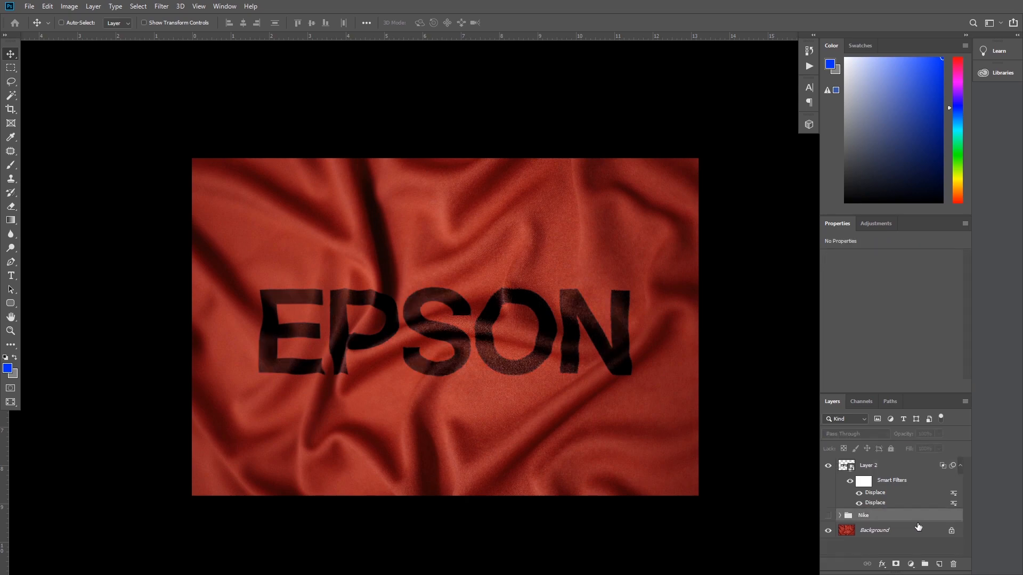
key(ctrl+z)
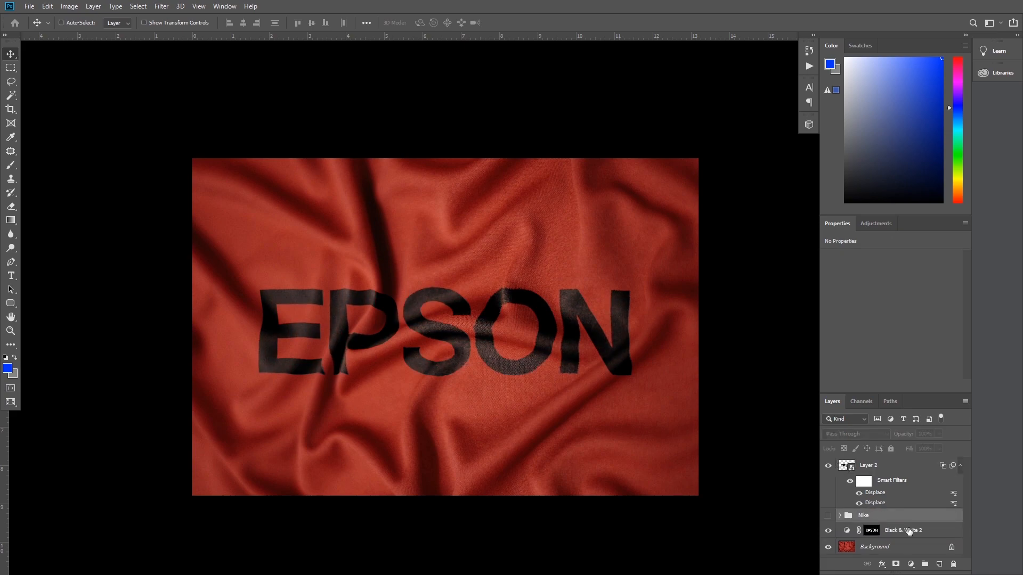
drag(889, 474, 888, 518)
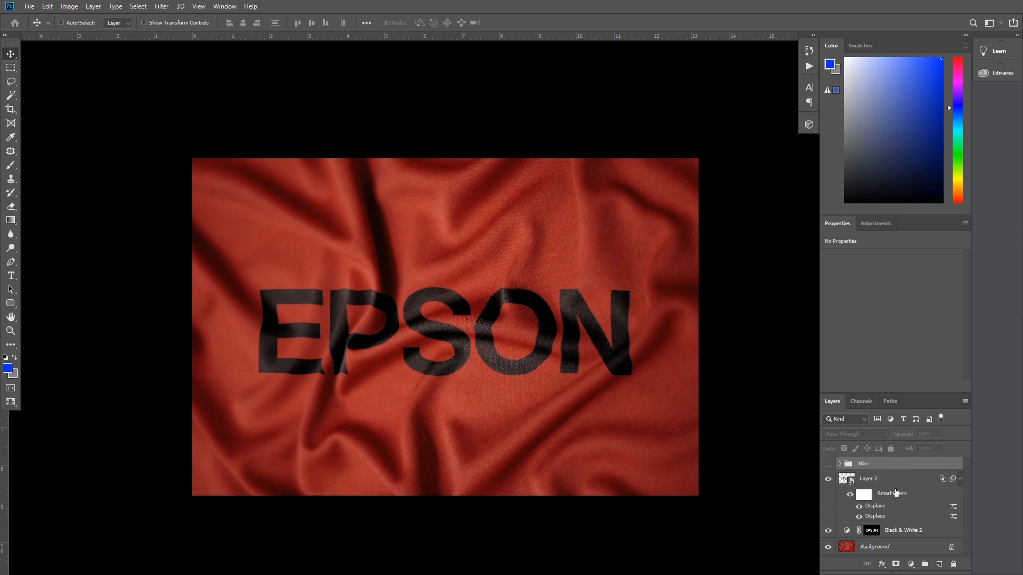
Step: Group the EPSON logo layer with its Black & White adjustment layer and name the group Epson
click(889, 480)
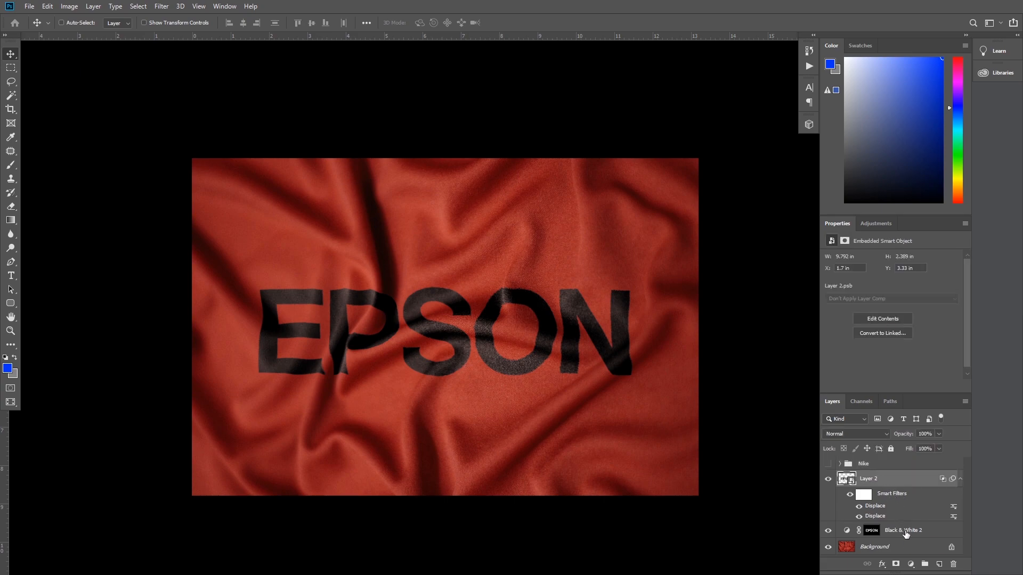
shift+click(906, 534)
key(ctrl+g)
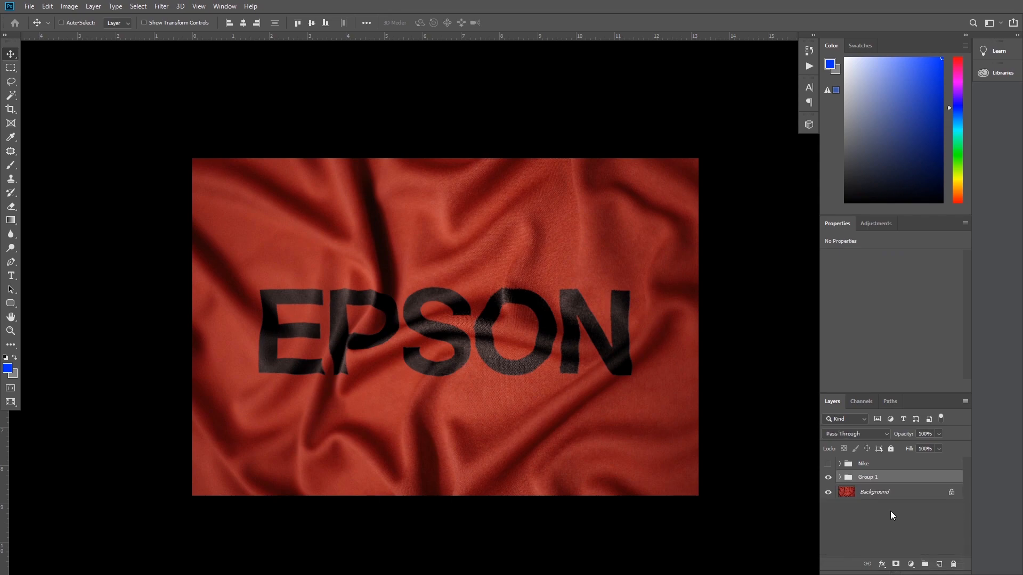
double_click(868, 476)
text(Epson)
click(880, 525)
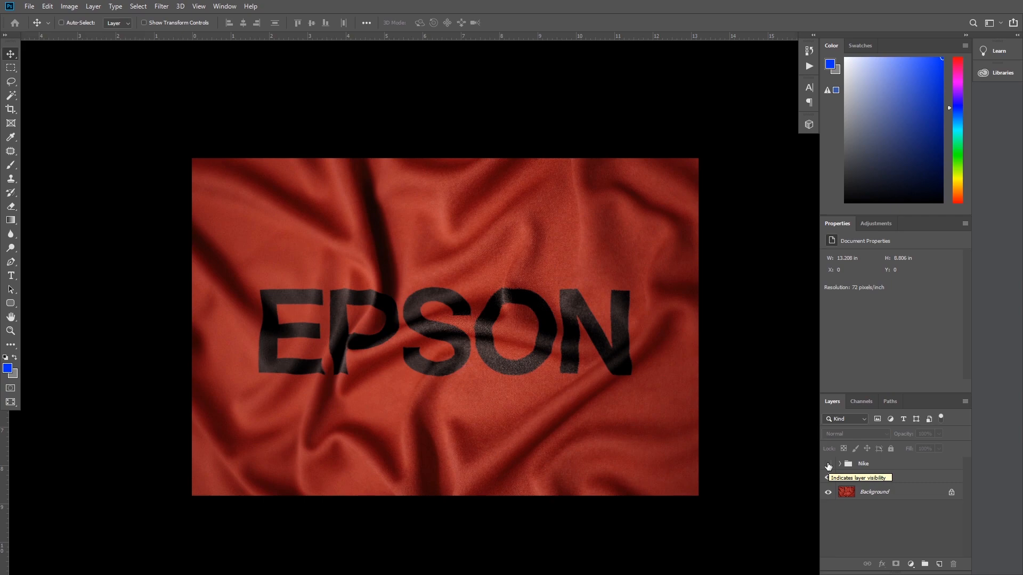
Step: Hide the Epson group and toggle the Nike group's visibility to review the white logo on the fabric
click(828, 477)
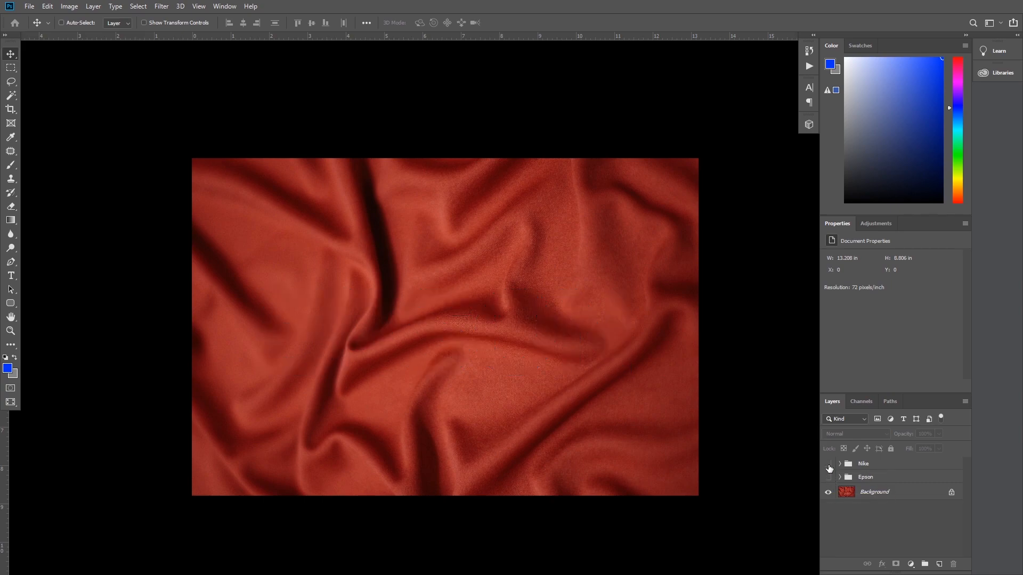
click(828, 465)
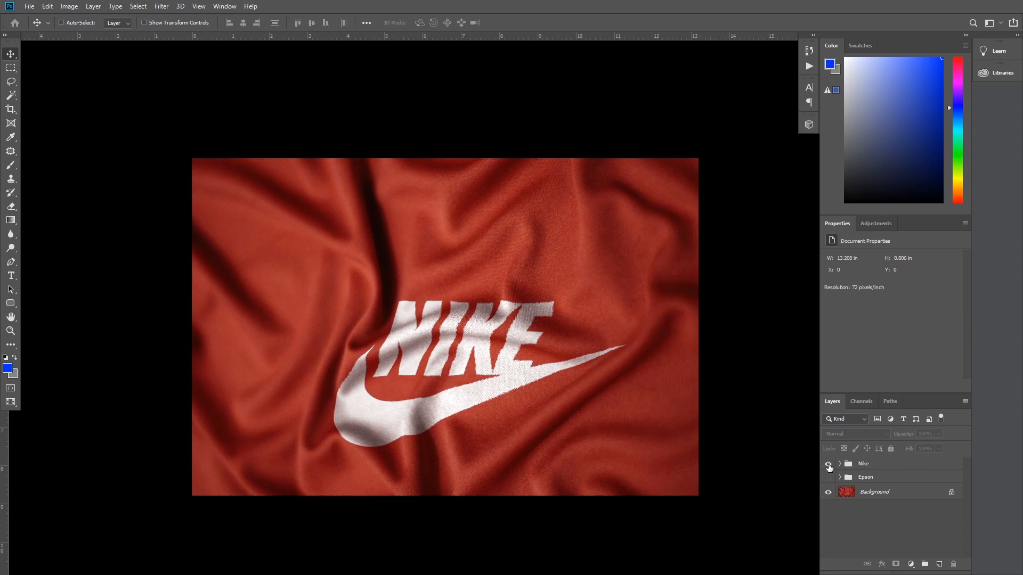
click(828, 464)
click(828, 465)
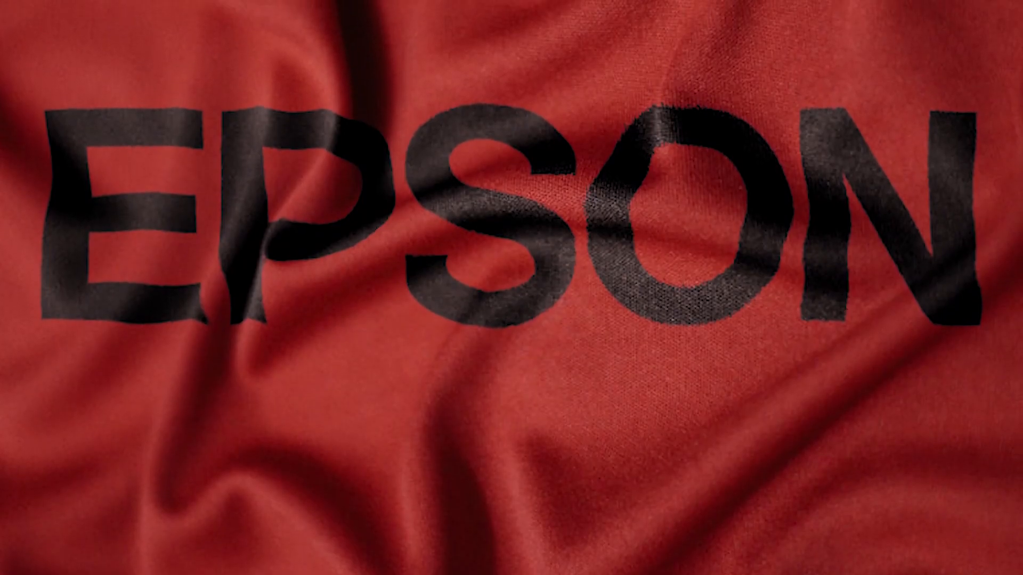